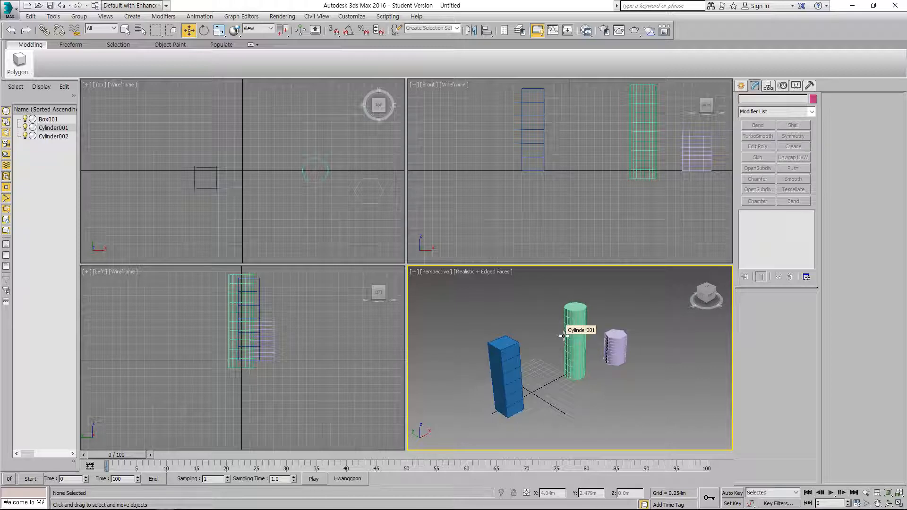
Step: Isolate the blue box in a maximized perspective view and move it about 1 m along positive X
click(508, 358)
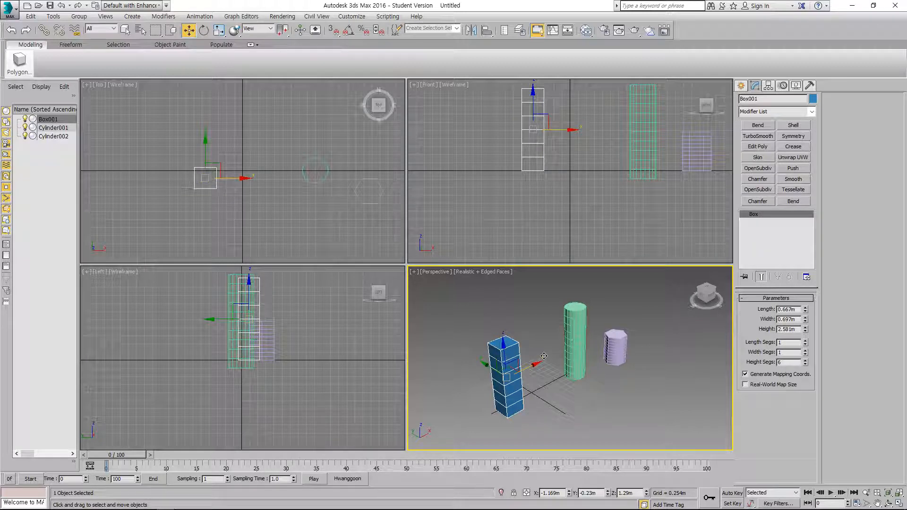
click(501, 492)
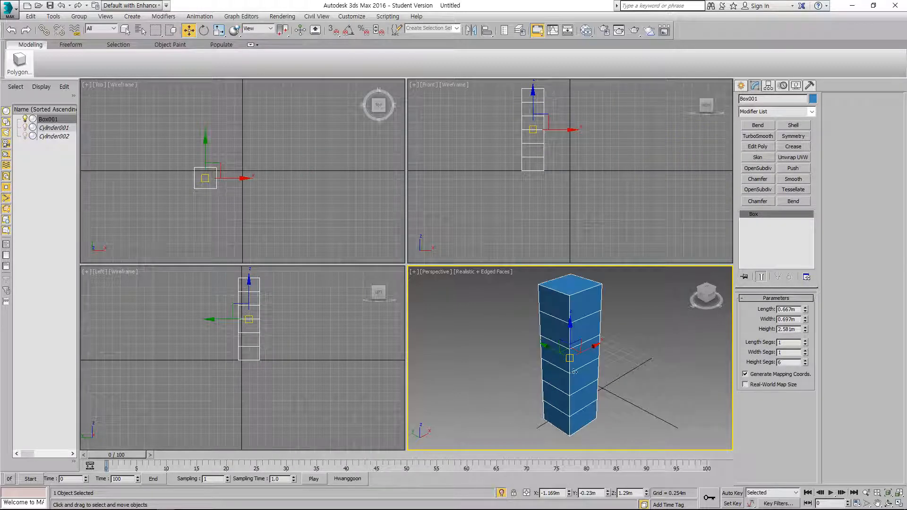
key(alt+w)
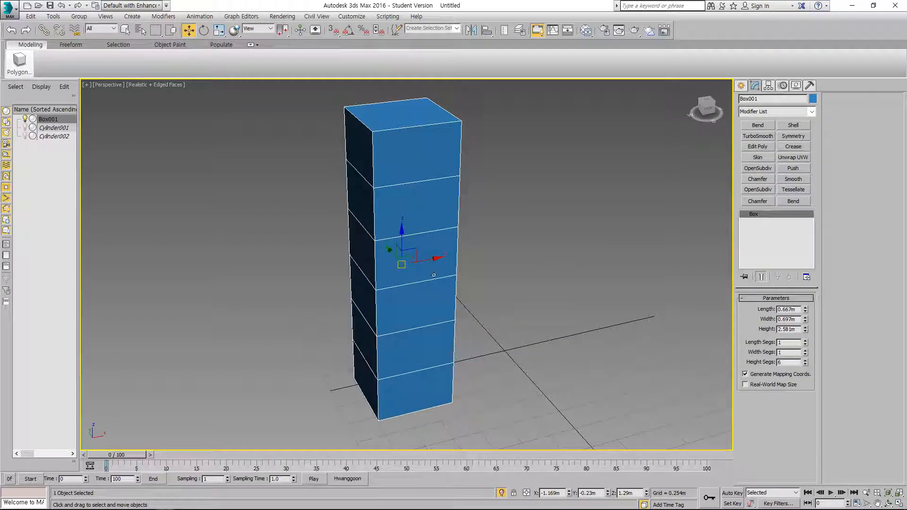
drag(428, 266, 537, 259)
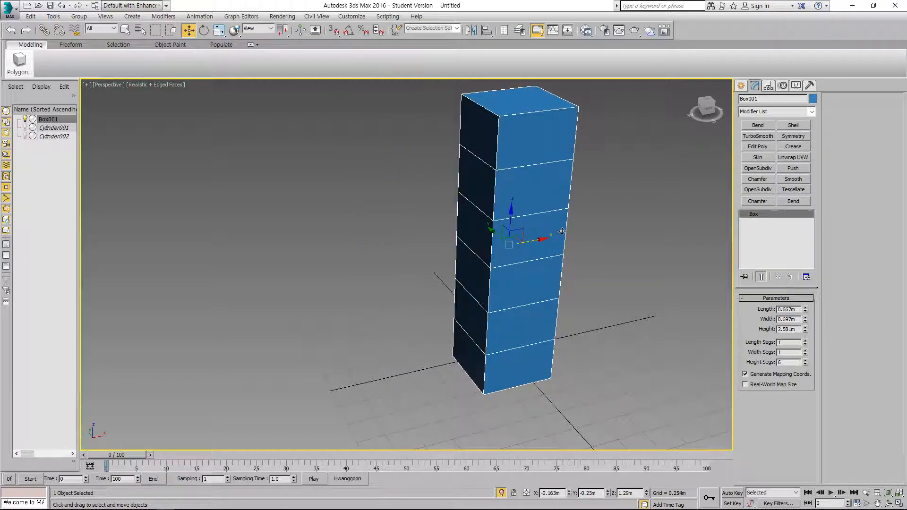
Step: Apply a Taper modifier to the isolated box and keep the box selected
click(594, 242)
click(548, 205)
click(811, 112)
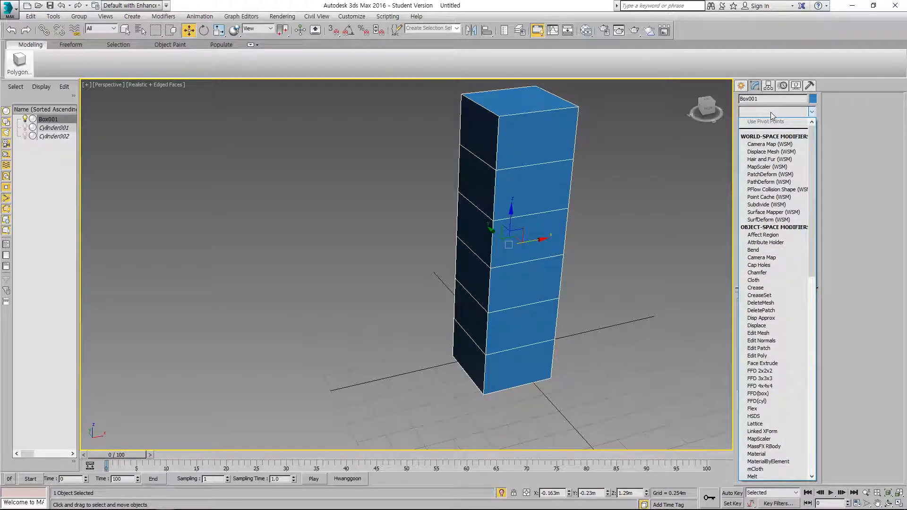
key(t)
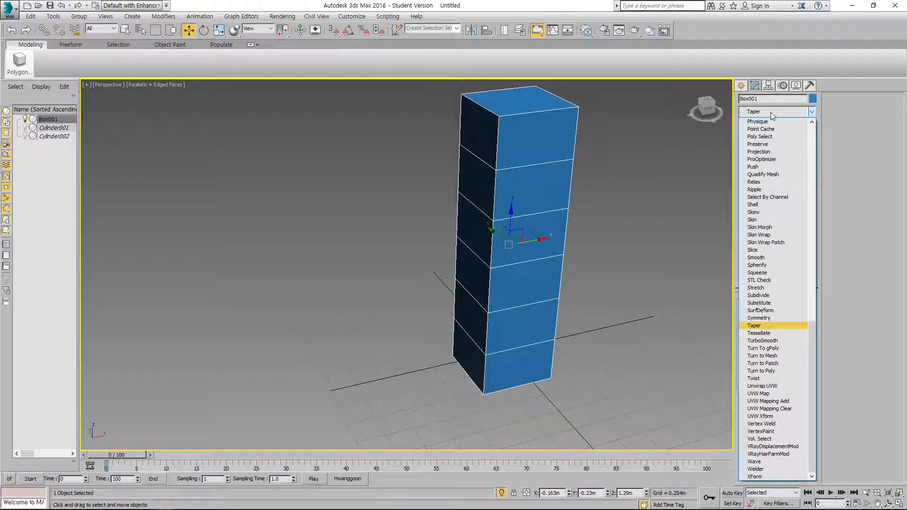
click(753, 326)
scroll(581, 278, down, 3)
click(582, 279)
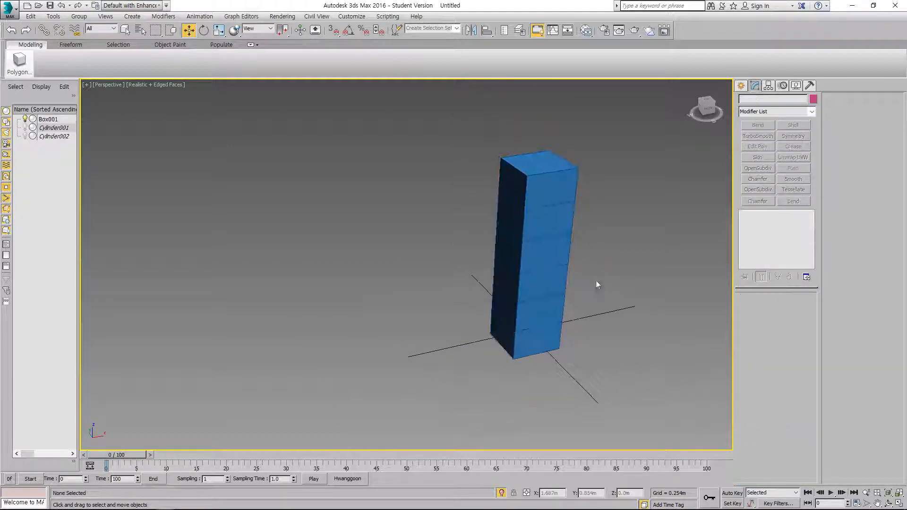
click(547, 261)
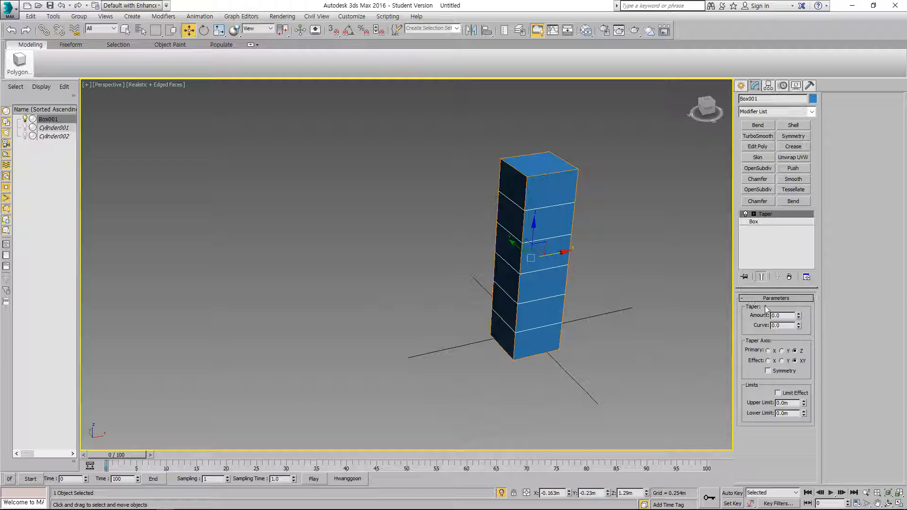
Step: Set the box's taper amount to 0.1 and its curve to 0.01
mouse_move(798, 315)
mouse_down()
mouse_move(796, 276)
mouse_move(810, 337)
mouse_move(806, 299)
mouse_move(808, 330)
mouse_move(806, 320)
mouse_up()
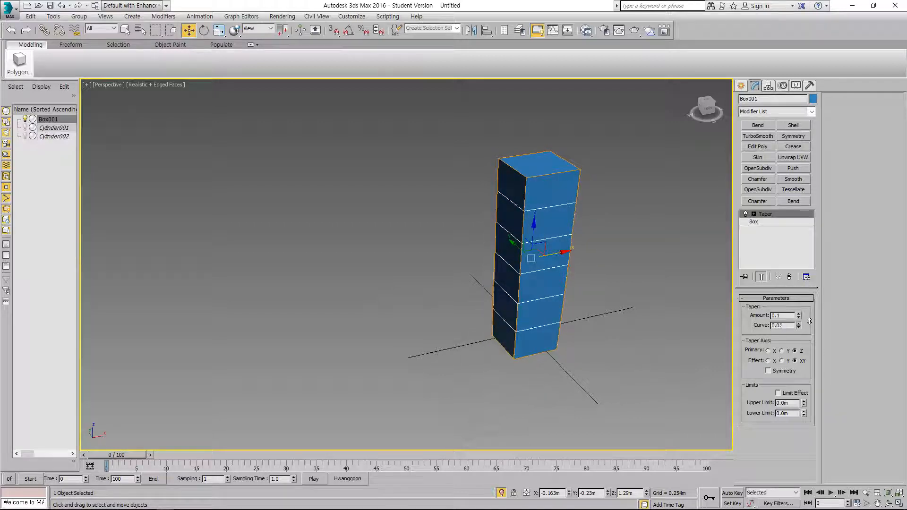
key(alt+w)
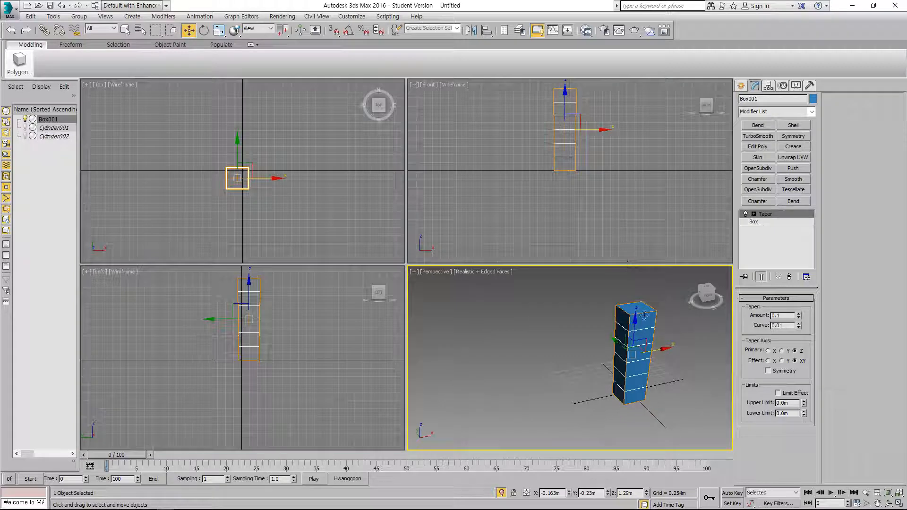
key(alt+w)
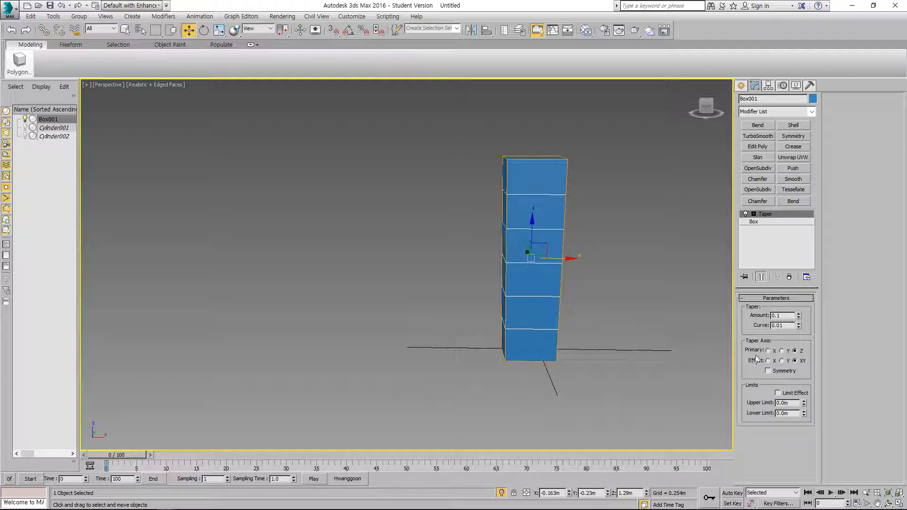
Step: Switch the taper's primary axis to Y, with amount 0.45 and curve 0.05
click(782, 351)
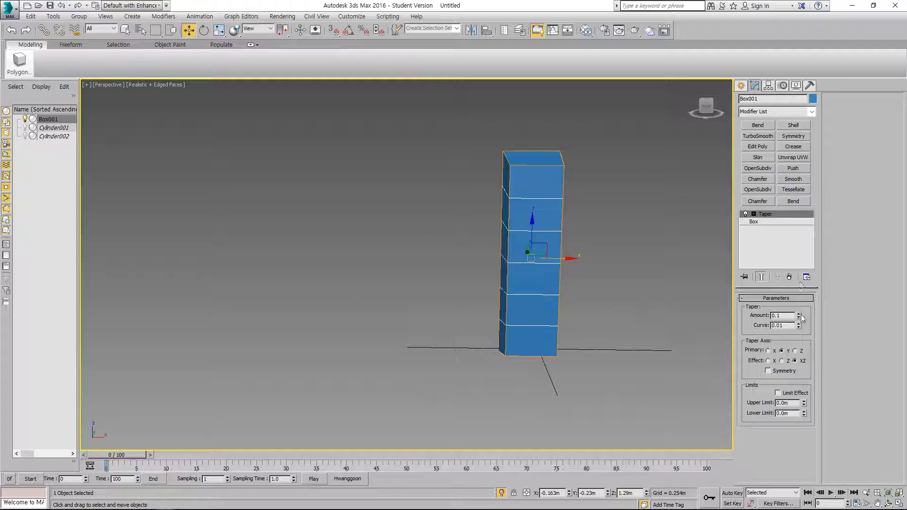
drag(798, 314, 798, 296)
alt+middle_drag(366, 303, 444, 308)
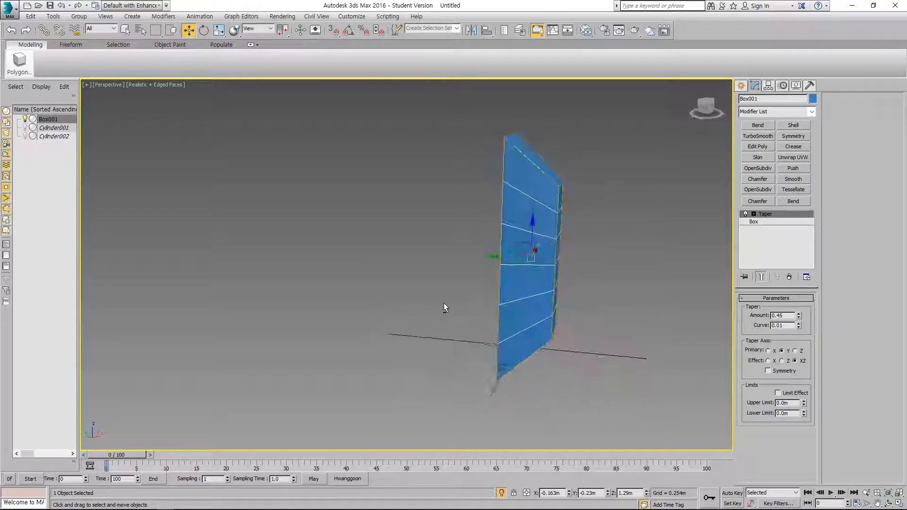
mouse_move(799, 325)
mouse_down()
mouse_move(799, 309)
mouse_move(801, 350)
mouse_move(797, 321)
mouse_up()
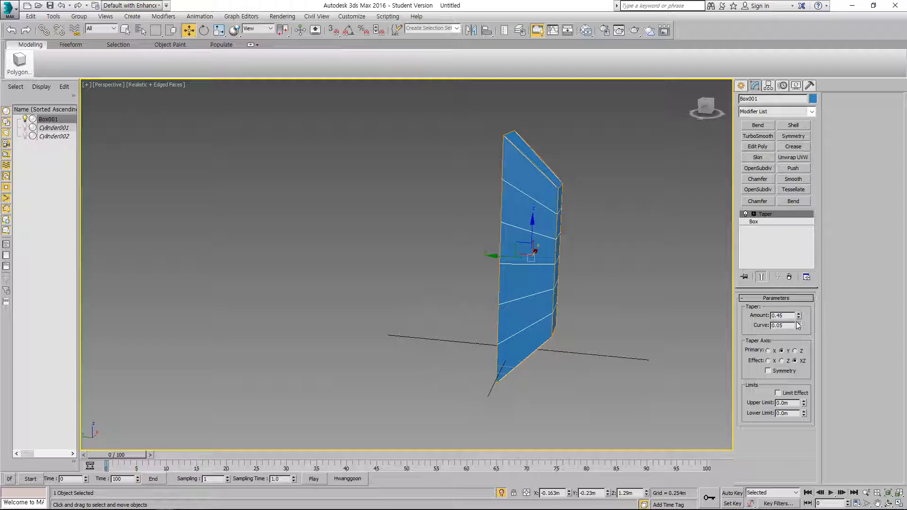
alt+middle_drag(623, 329, 547, 335)
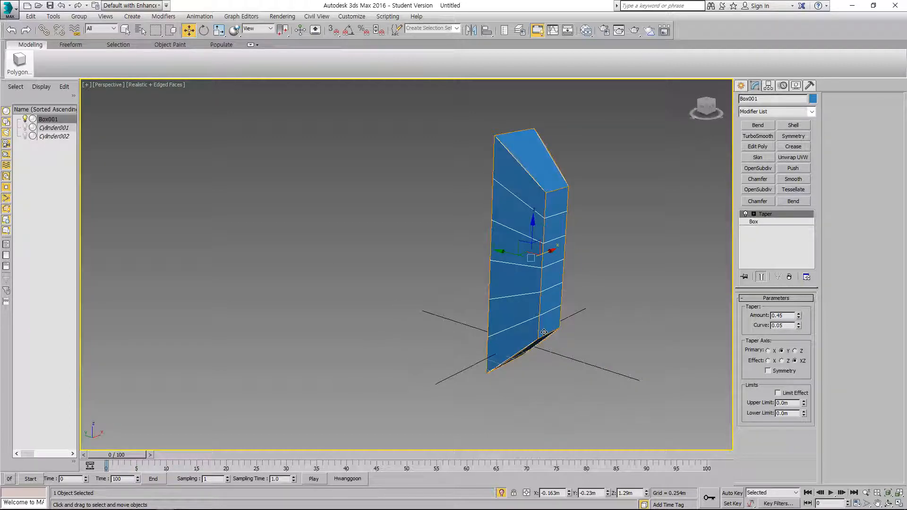
alt+middle_drag(449, 316, 646, 326)
Step: Restrict the Y-axis taper's effect to Z, with amount 1.09 and curve -0.19
click(781, 360)
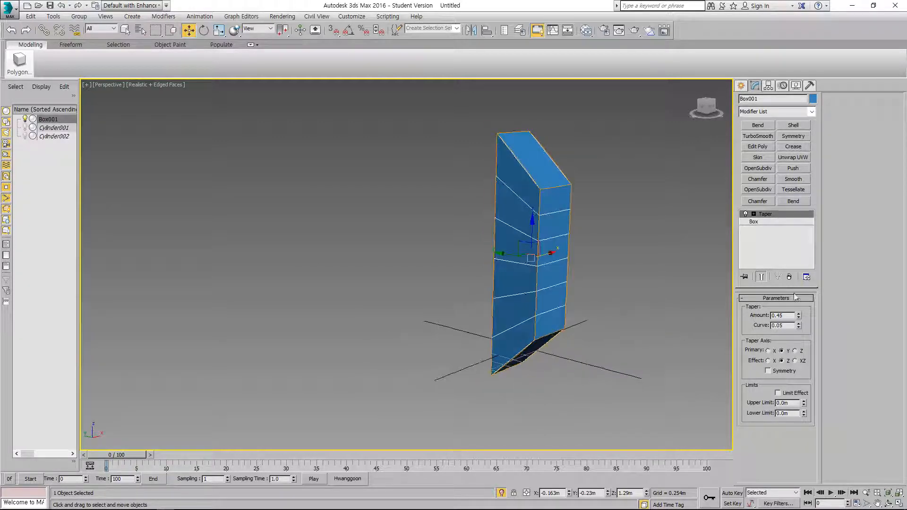
drag(800, 317, 801, 288)
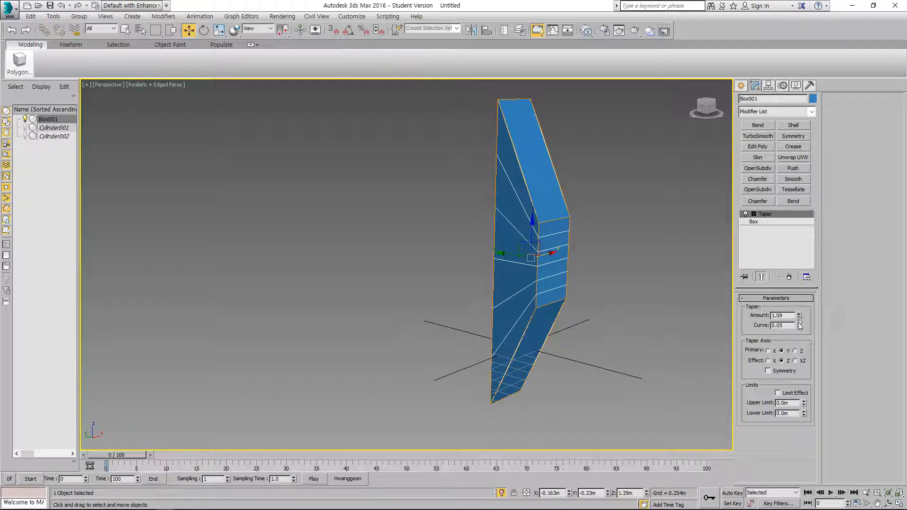
drag(799, 326, 798, 296)
alt+middle_drag(412, 329, 714, 347)
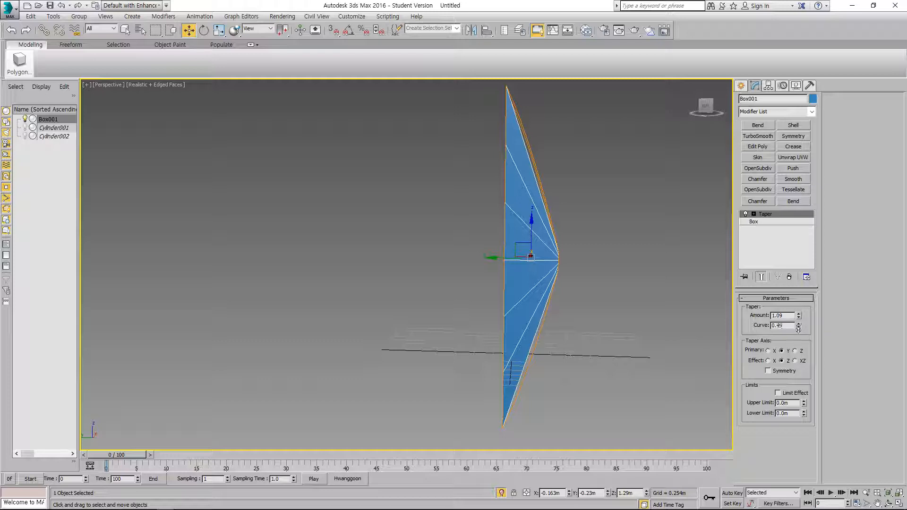
drag(799, 326, 795, 363)
Step: Switch the taper's primary axis to X and try the Z and ZY effect options
click(768, 351)
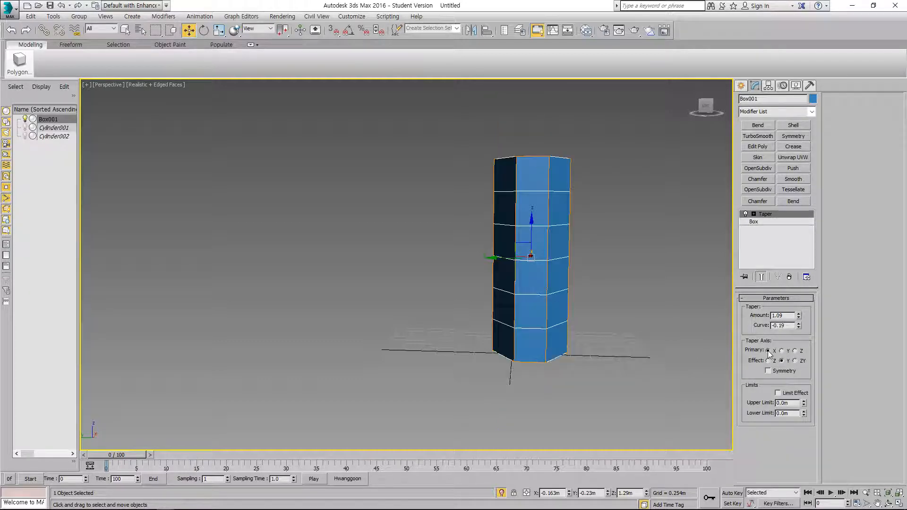
alt+middle_drag(585, 310, 704, 347)
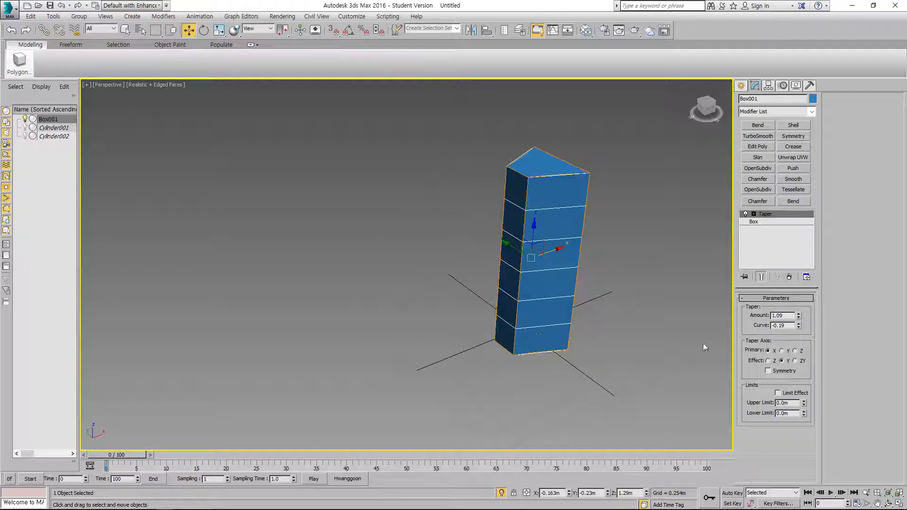
click(767, 360)
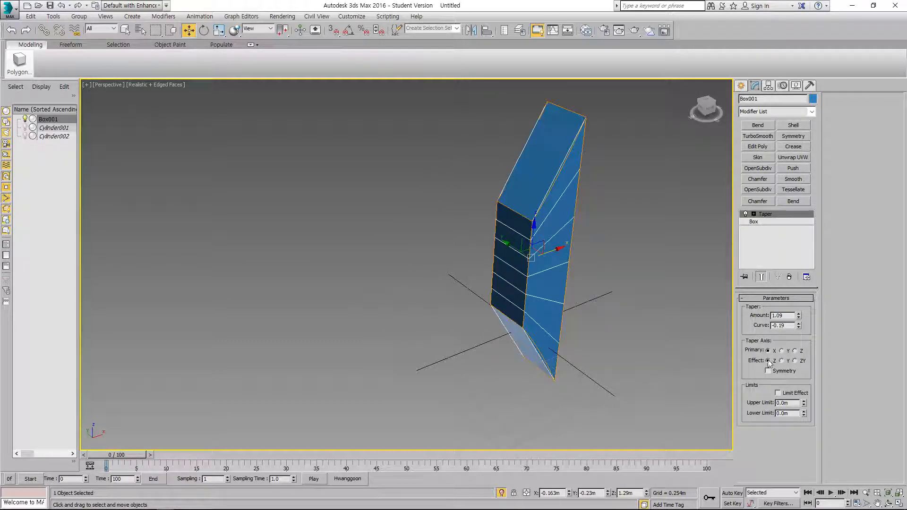
click(795, 360)
alt+middle_drag(673, 353, 624, 354)
Step: Set the taper's primary axis to Z with the XY effect and enable Symmetry
click(794, 351)
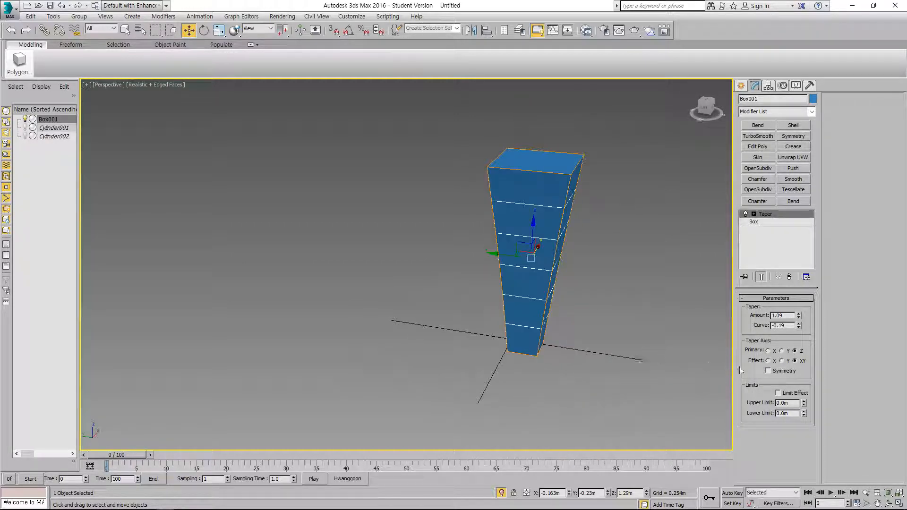
click(768, 370)
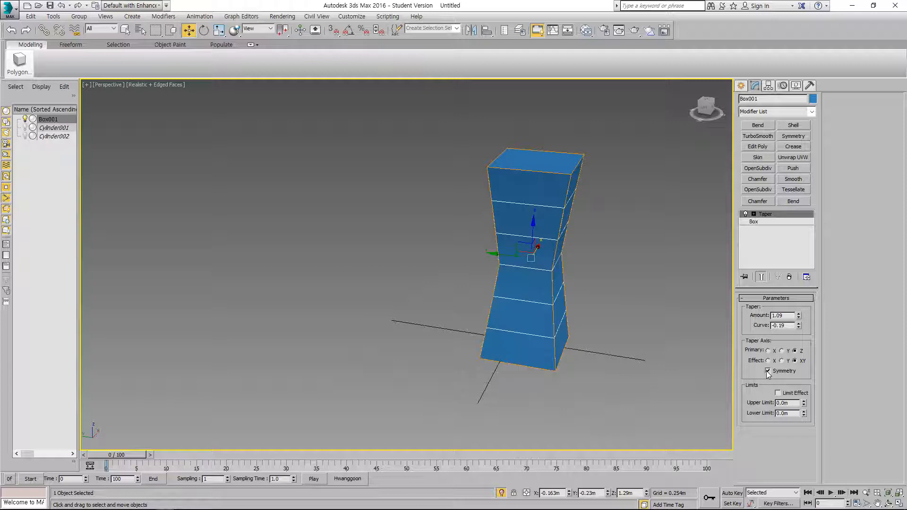
alt+middle_drag(605, 324, 642, 302)
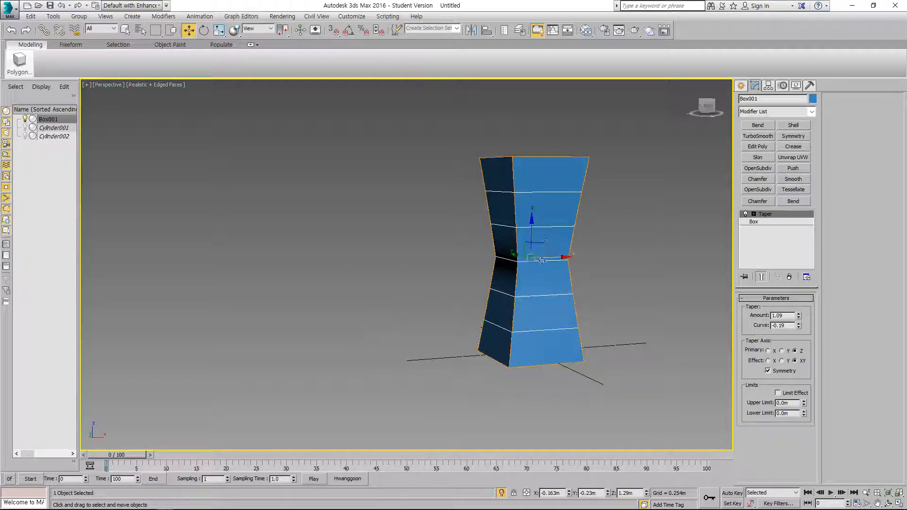
Step: Raise the box about 0.04 m and set its taper to amount 2.42 and curve -1.65 with Symmetry disabled
drag(532, 232, 532, 229)
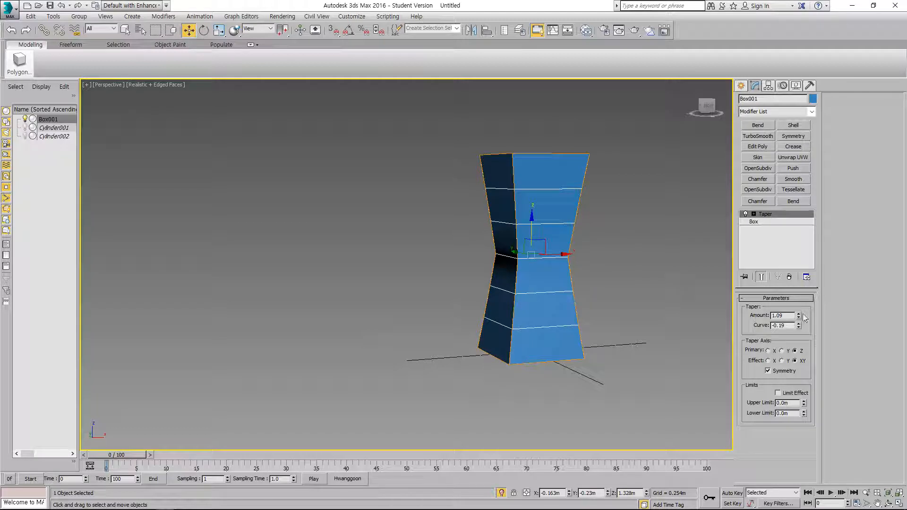
drag(798, 316, 795, 398)
alt+middle_drag(674, 361, 610, 350)
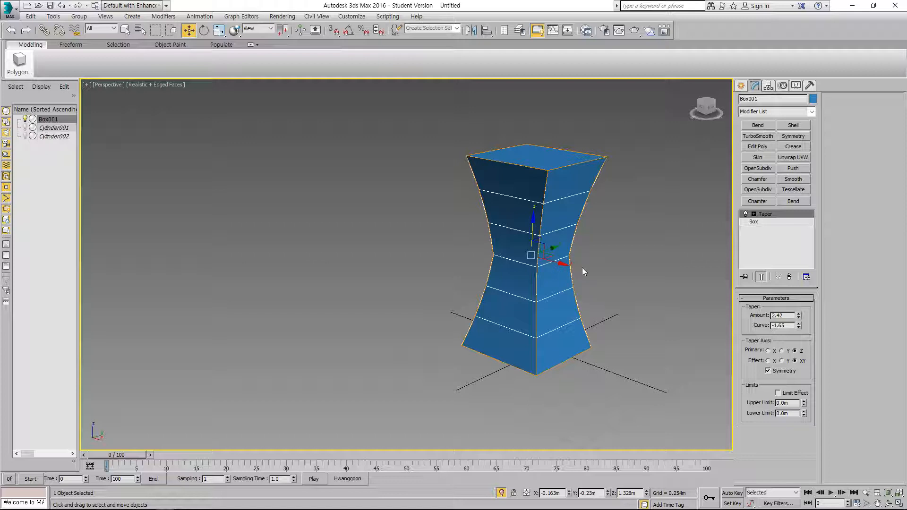
click(767, 371)
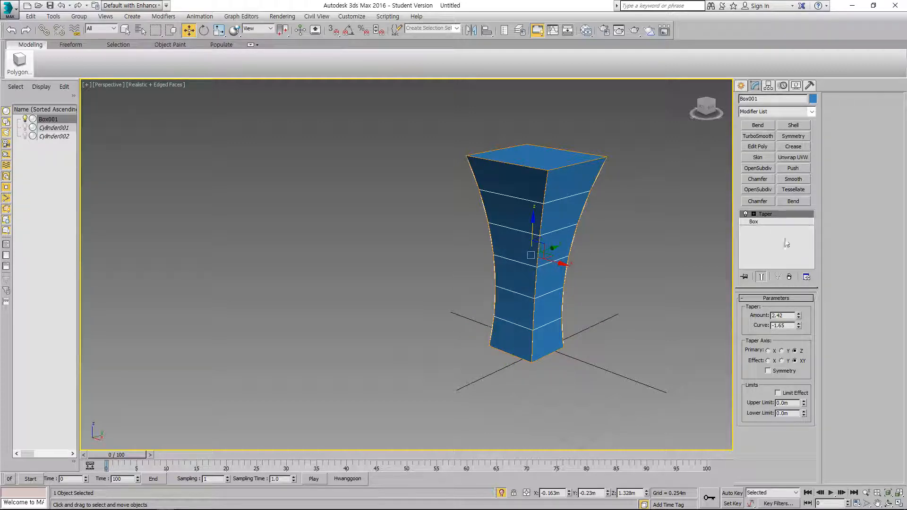
Step: Try lowering the Taper modifier's gizmo by about 0.53 m, and undo the move
click(753, 214)
click(770, 221)
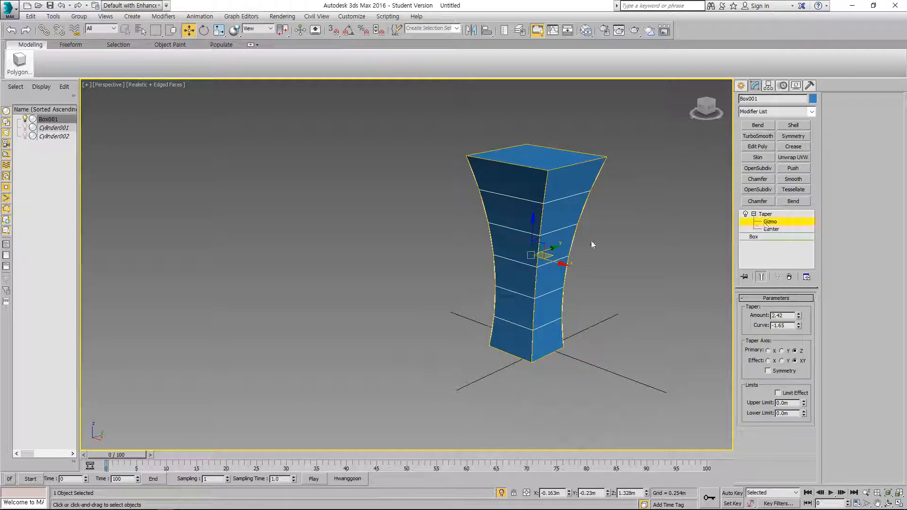
drag(537, 238, 539, 276)
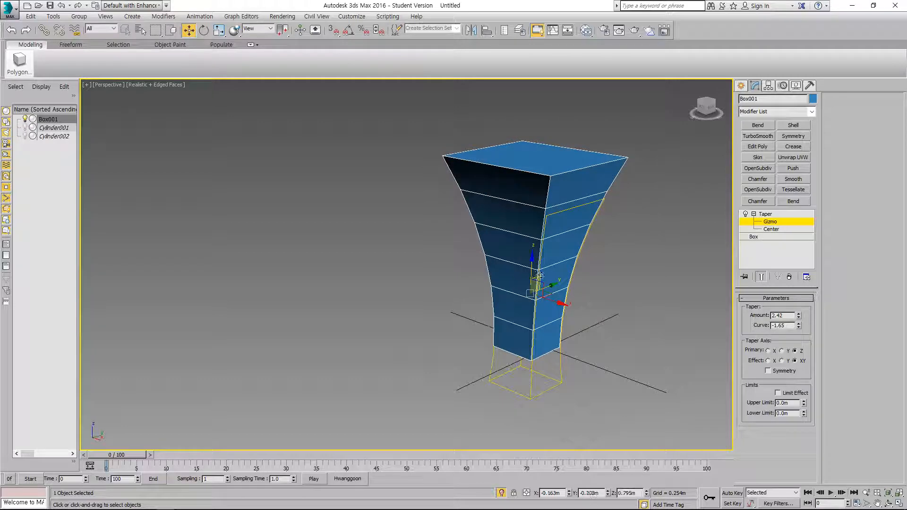
key(ctrl+z)
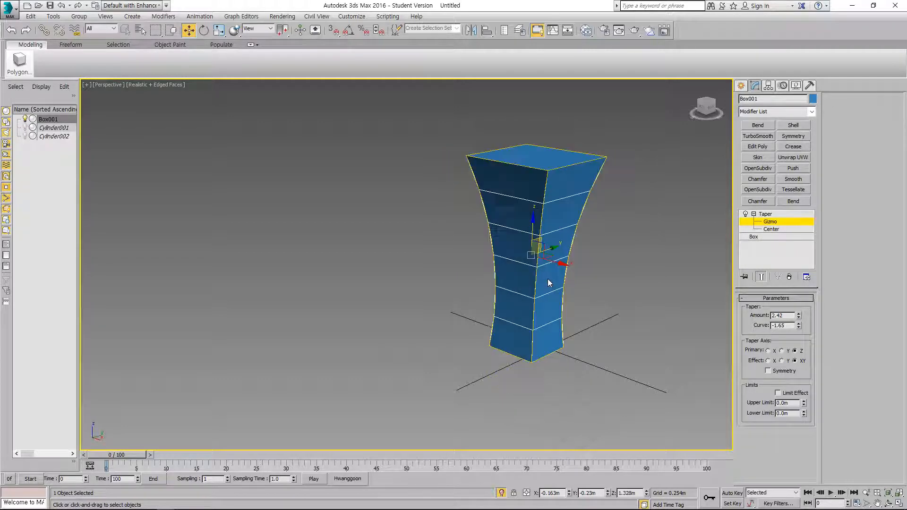
Step: Move the taper gizmo up and back down in the front view, leaving it at a height of about 1.3 m
key(alt+w)
click(593, 181)
key(alt+w)
middle_drag(553, 192, 617, 251)
drag(463, 219, 467, 180)
key(alt+w)
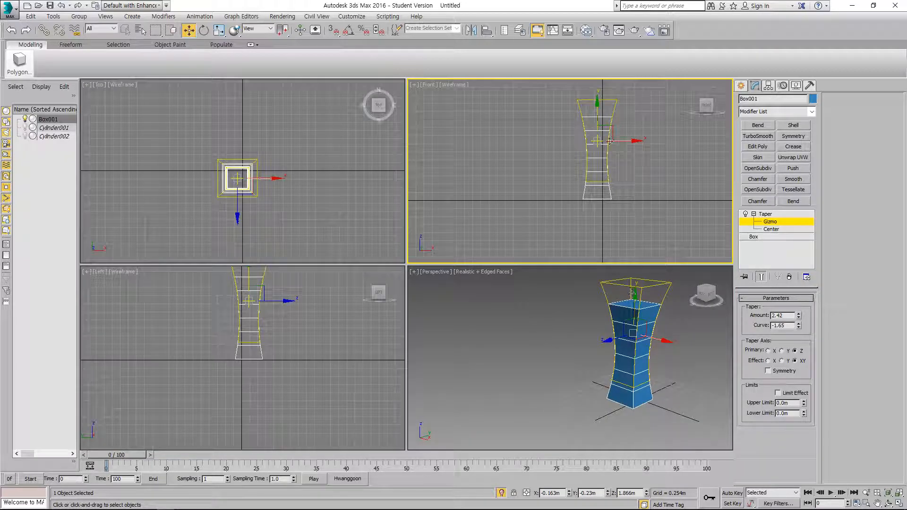
drag(597, 113, 603, 136)
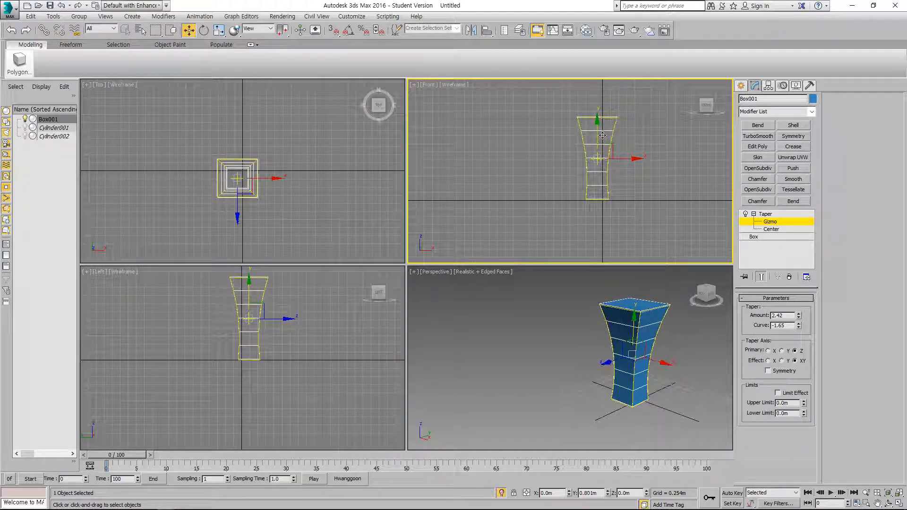
right_click(515, 320)
Step: Raise the taper's center in the front view to a height of about 1.57 m, comparing it with the gizmo
click(771, 230)
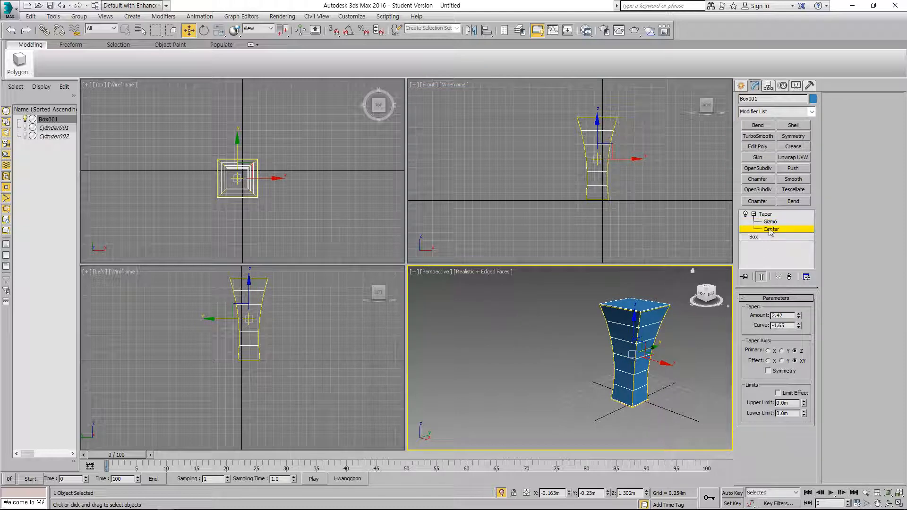
mouse_move(594, 142)
mouse_down()
mouse_move(606, 152)
mouse_move(605, 131)
mouse_up()
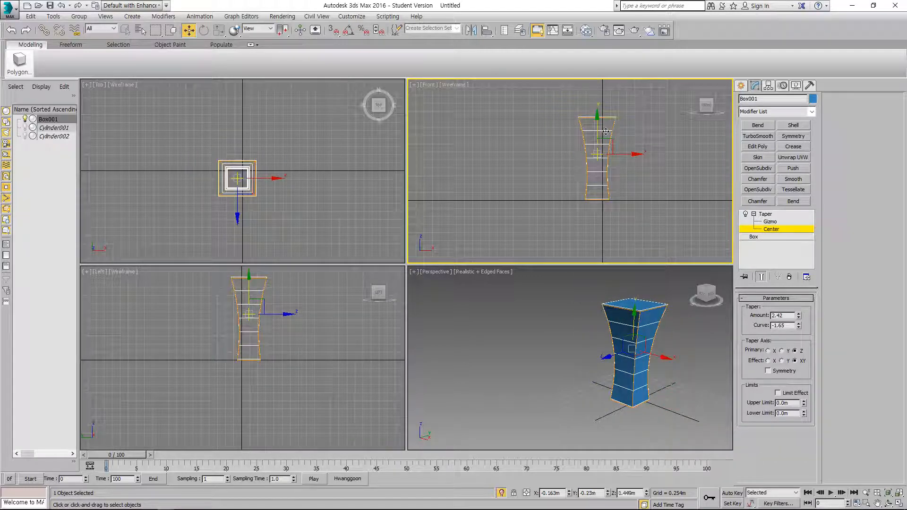
click(770, 222)
drag(623, 163, 603, 136)
click(772, 229)
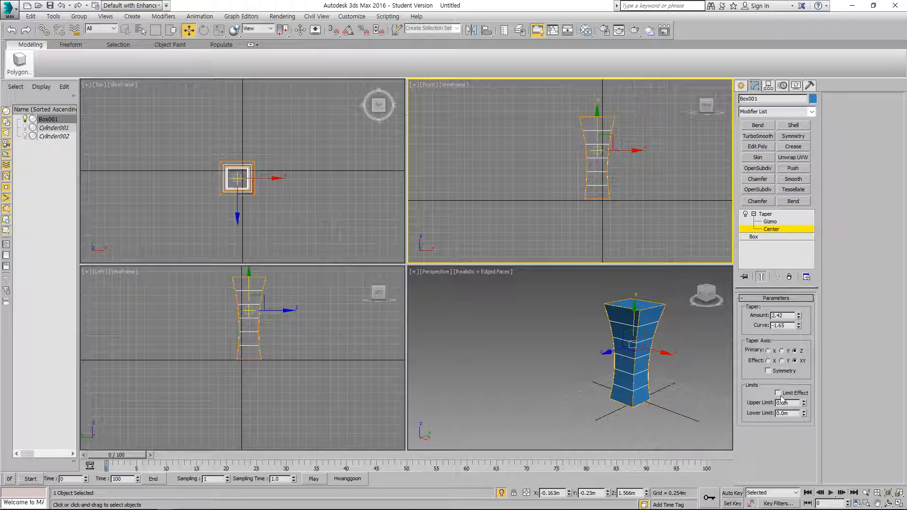
Step: Enable Limit Effect on the box's Taper modifier, and disable it again
click(754, 214)
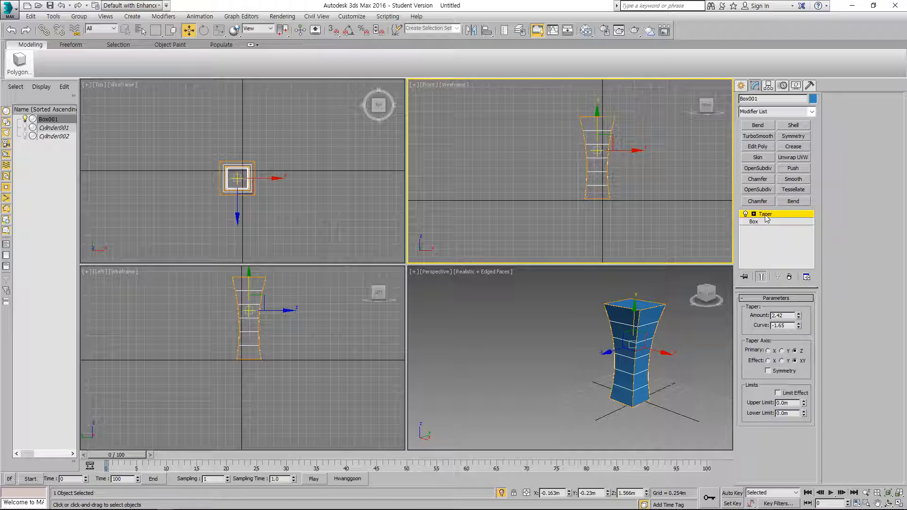
click(778, 393)
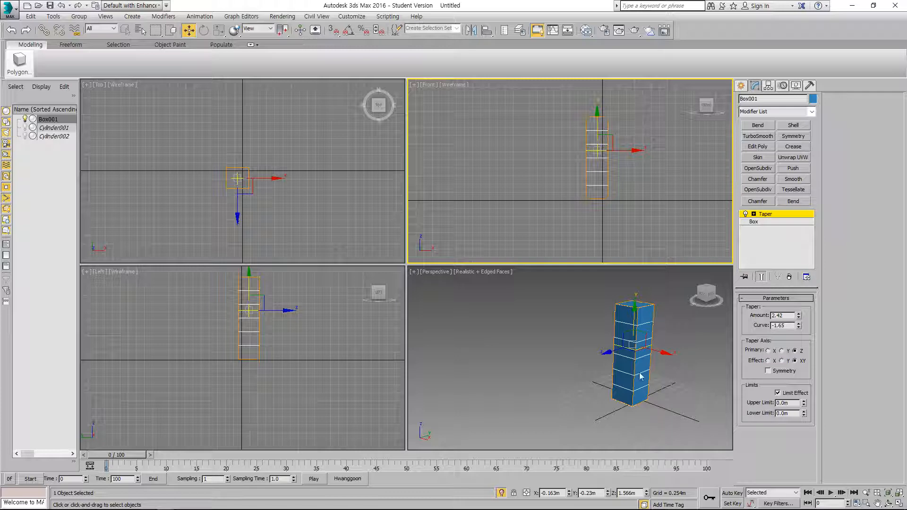
click(777, 392)
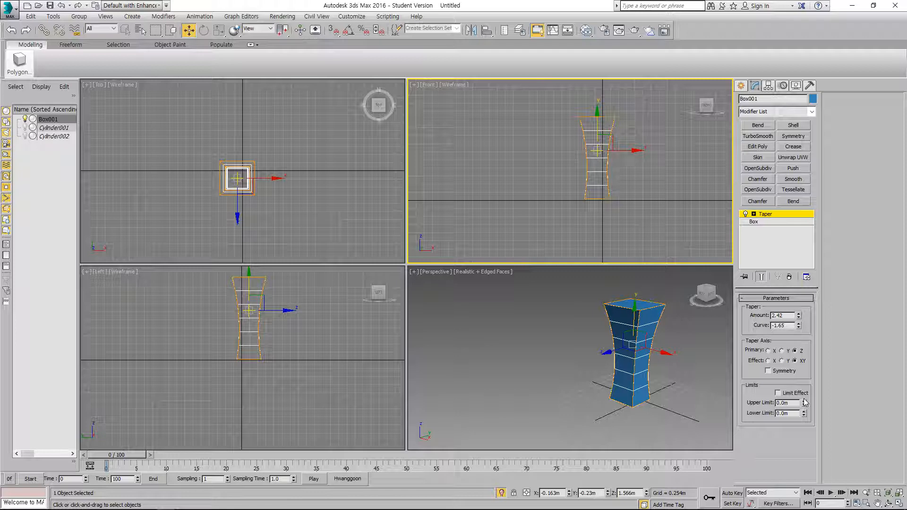
Step: End the box's isolation, isolate the tall green cylinder in the perspective view, and leave it selected
click(503, 492)
right_click(555, 387)
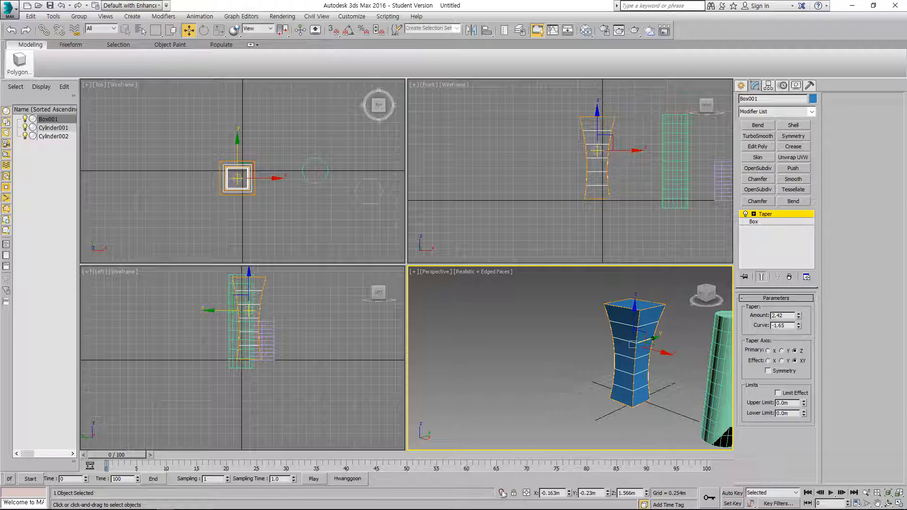
middle_drag(633, 384, 575, 376)
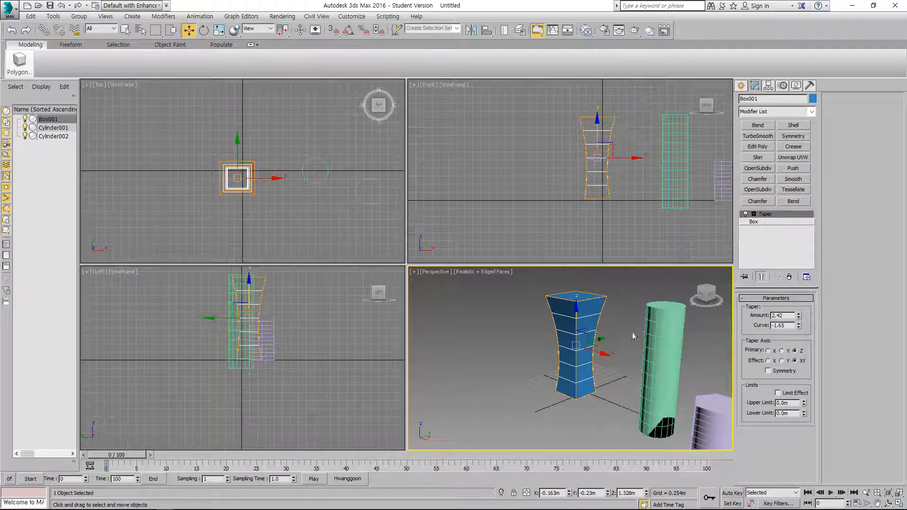
click(661, 341)
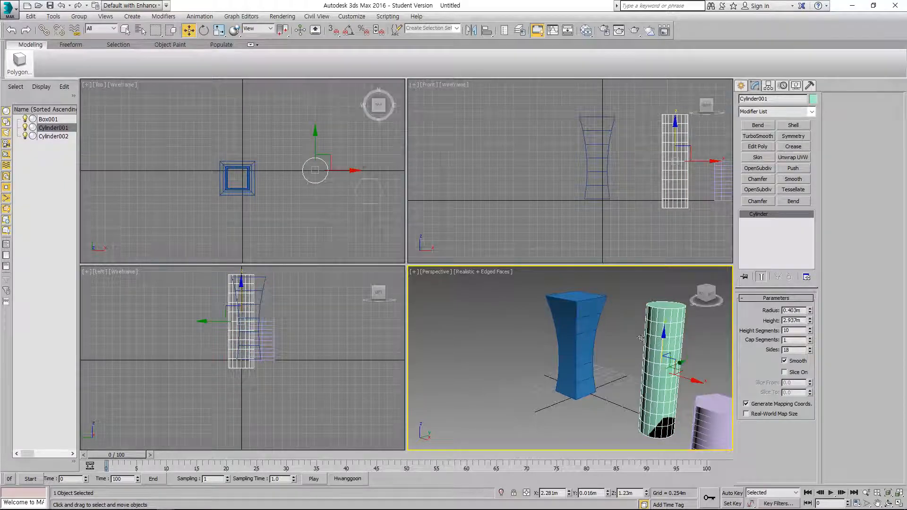
key(alt+w)
alt+middle_drag(519, 310, 543, 315)
click(543, 315)
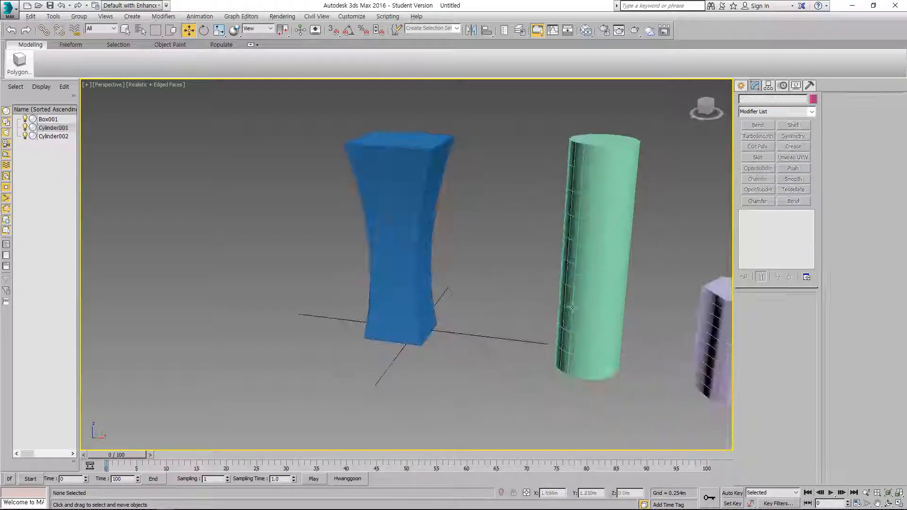
click(588, 293)
click(501, 492)
click(524, 308)
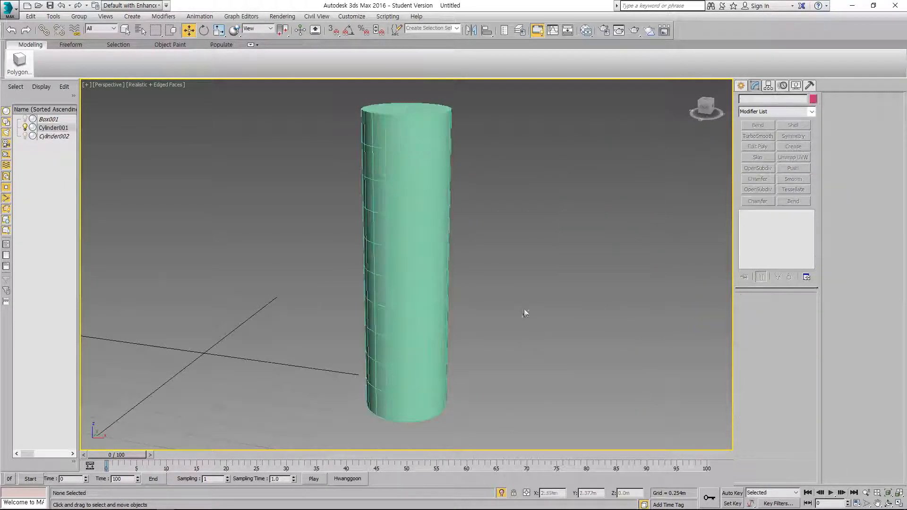
click(447, 288)
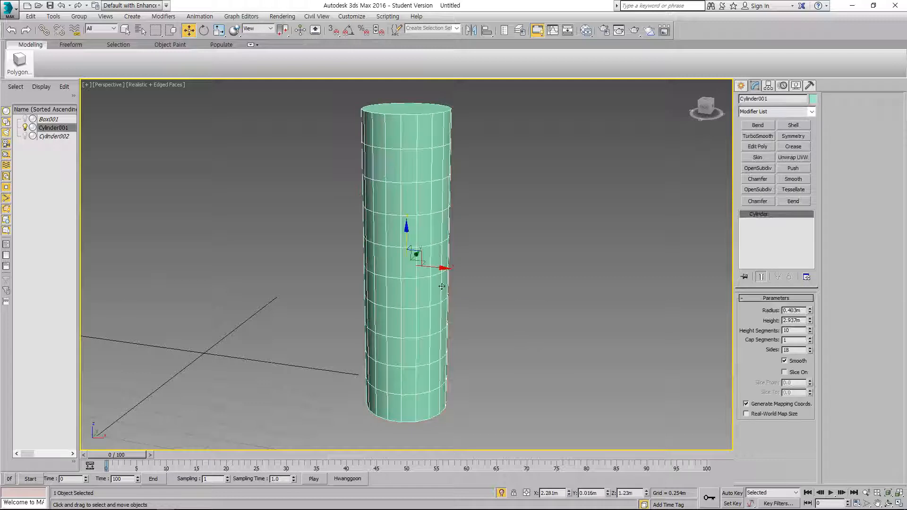
Step: Apply a Bend modifier to the cylinder and raise the cylinder about 0.267 m in the front view
click(793, 202)
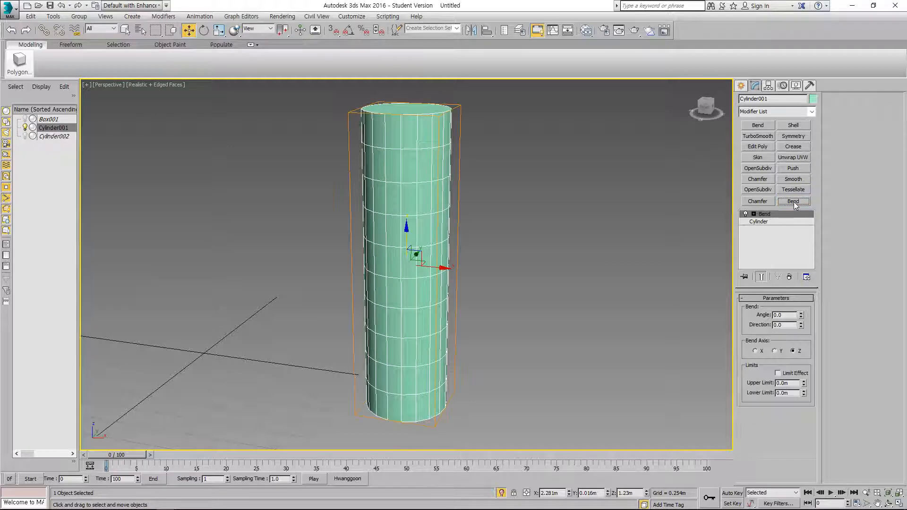
key(alt+w)
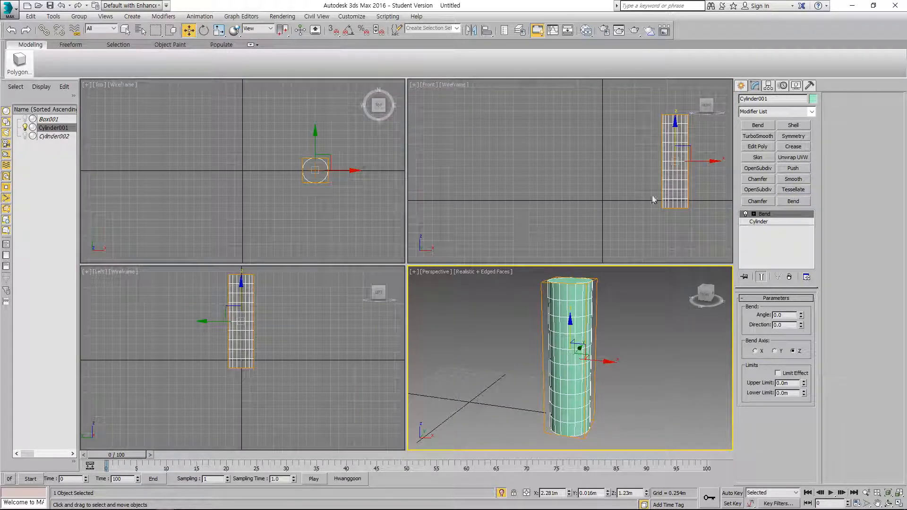
middle_drag(670, 217, 588, 214)
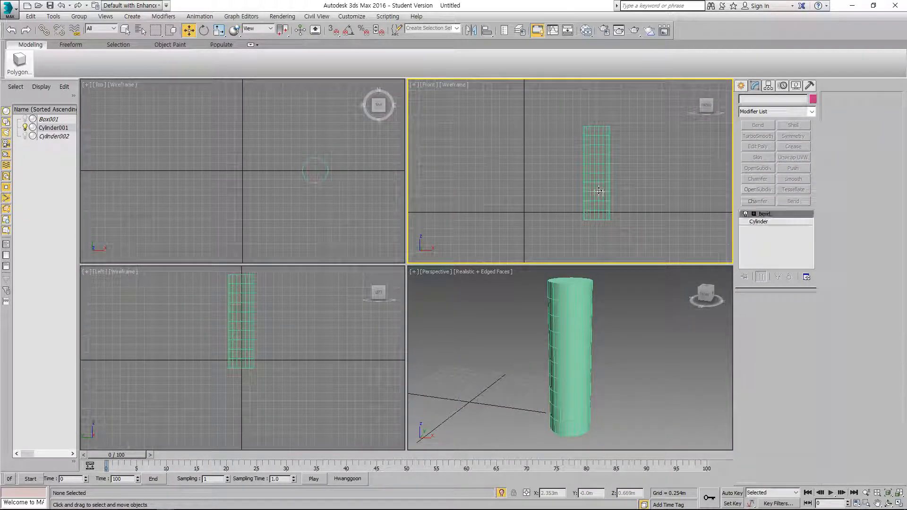
drag(599, 168, 597, 158)
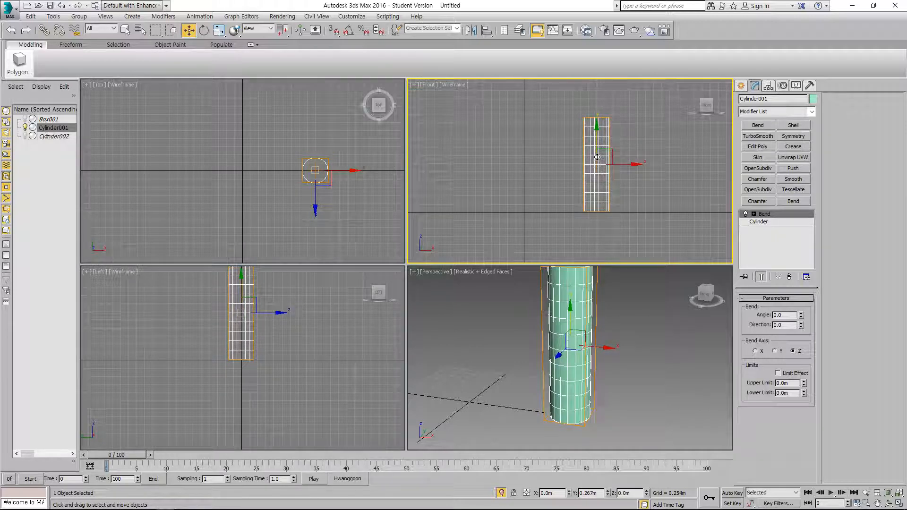
Step: Set the cylinder's bend angle to 194, inspect the curvature, and increase the angle to 204
drag(801, 314, 776, 150)
drag(802, 315, 802, 309)
key(alt+w)
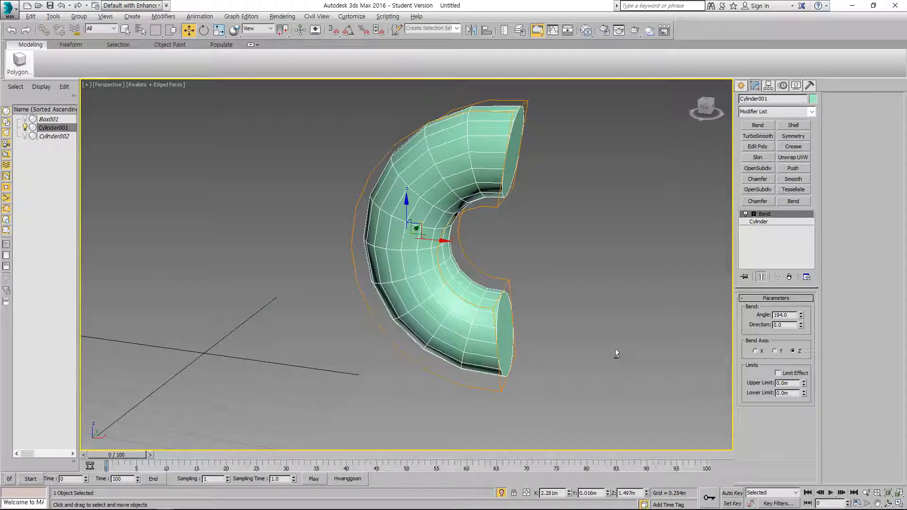
alt+middle_drag(632, 334, 621, 360)
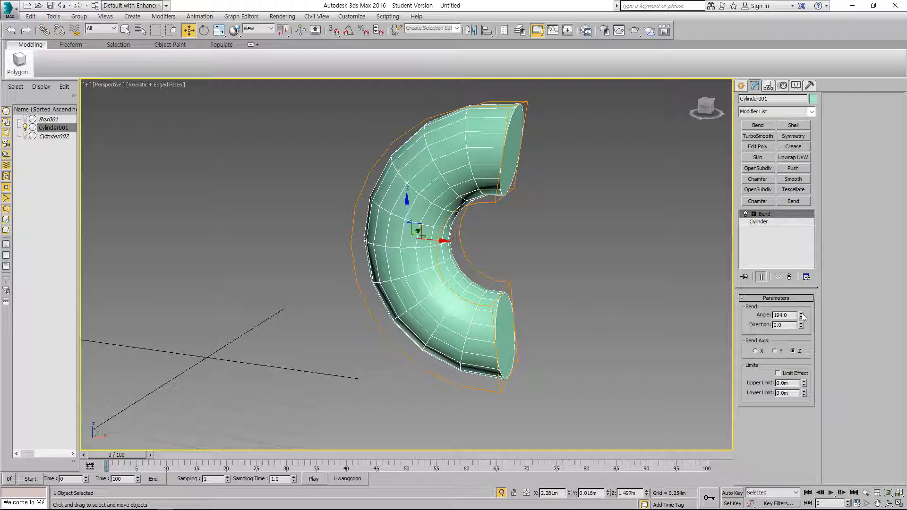
drag(802, 317, 798, 301)
key(alt+w)
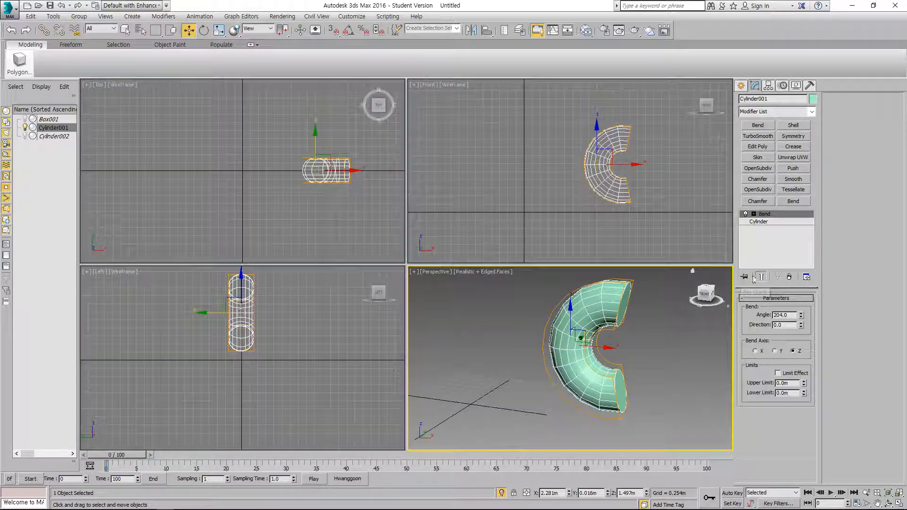
Step: Reset the cylinder's bend angle to 0, and bend it again to an angle of 116
text(0)
key(Return)
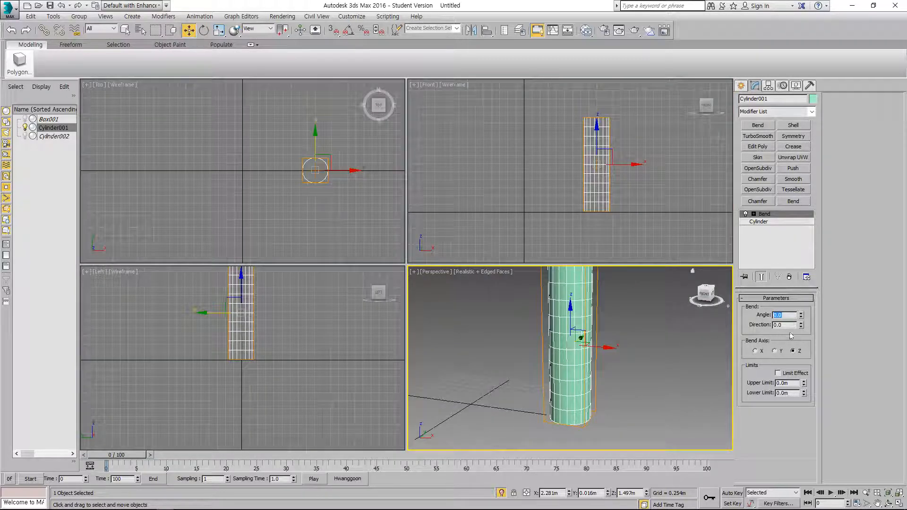
drag(800, 314, 775, 361)
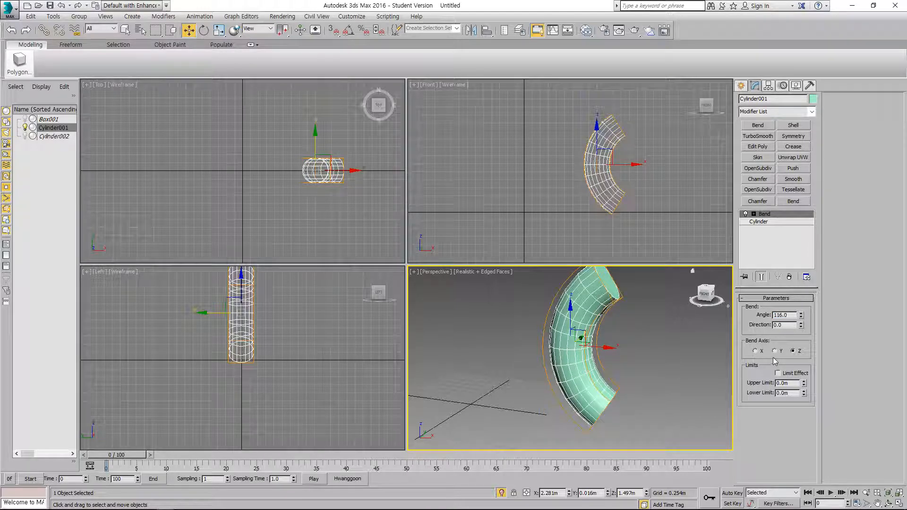
Step: Switch the bend axis to Y and set the angle to 72.5 and the direction to 27.5
click(774, 351)
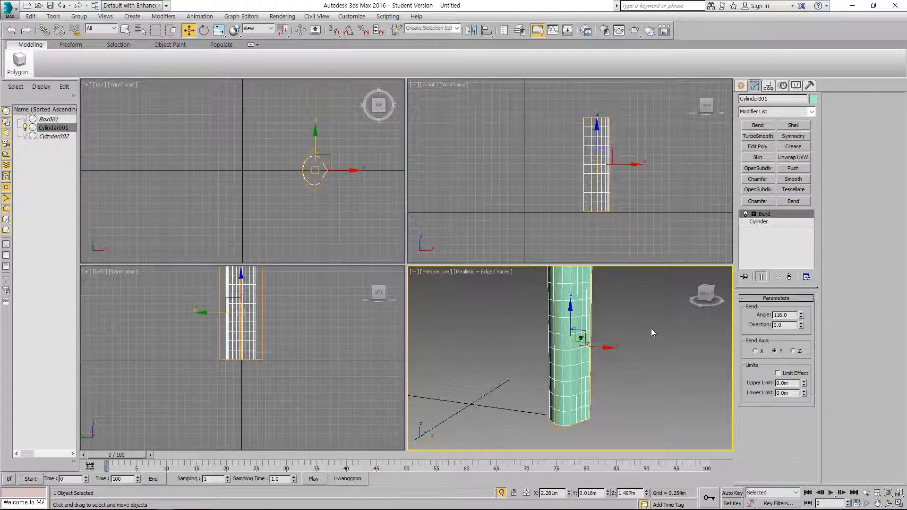
click(646, 356)
click(571, 309)
key(alt+w)
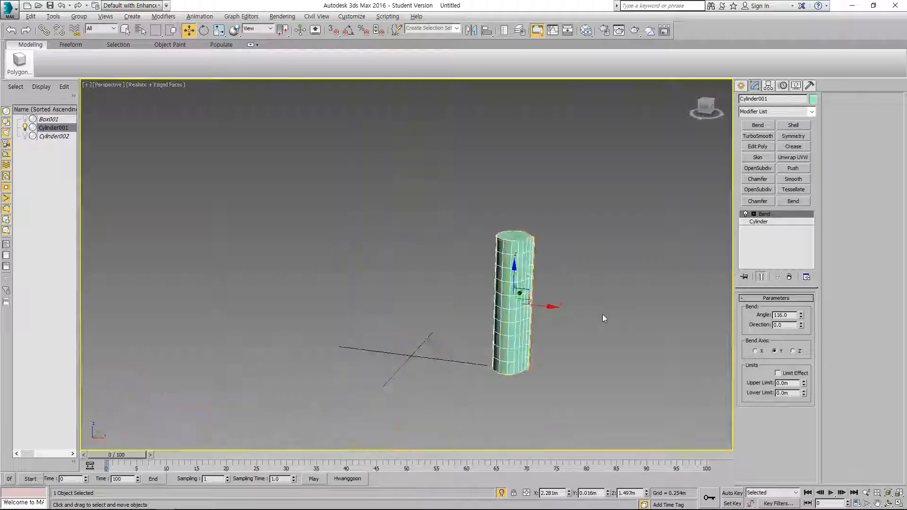
alt+middle_drag(602, 314, 596, 336)
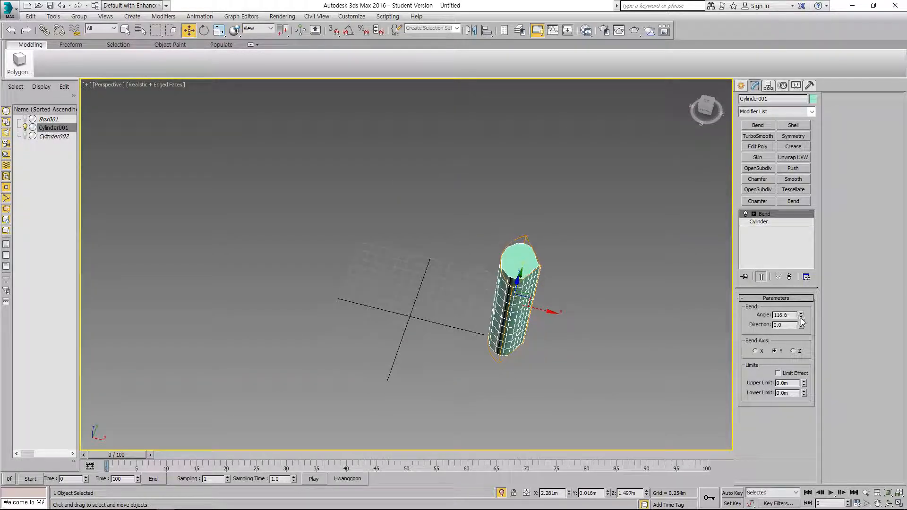
drag(801, 318, 796, 298)
alt+middle_drag(616, 327, 599, 300)
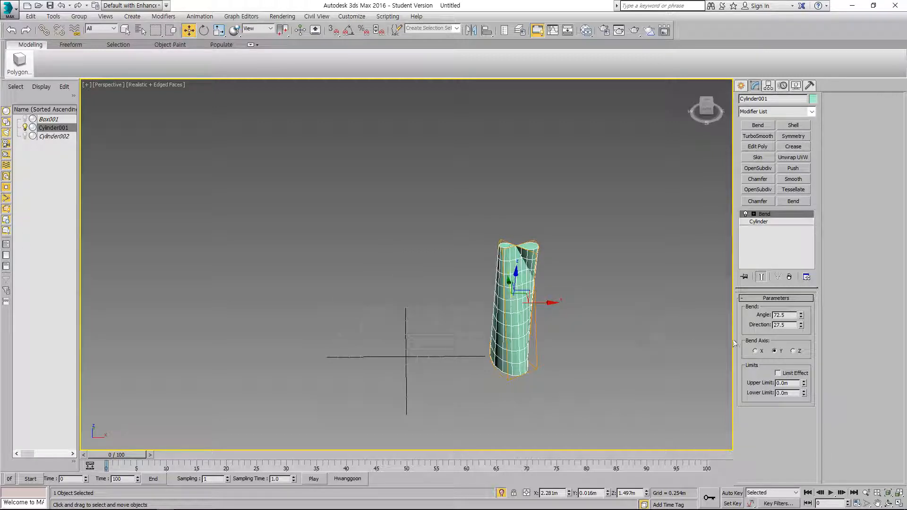
Step: Compare the X and Y bend axes, return the axis to Z, and reset the bend direction to 0
click(754, 350)
alt+middle_drag(652, 352, 576, 315)
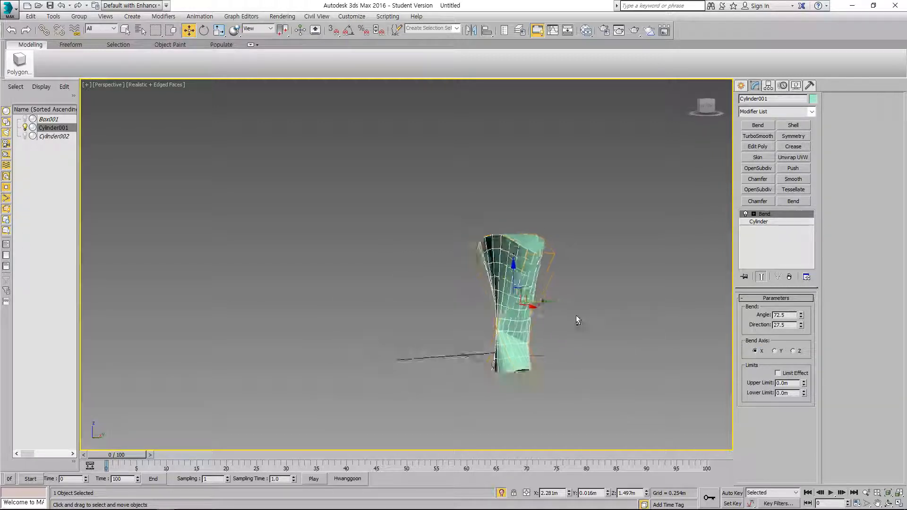
click(774, 351)
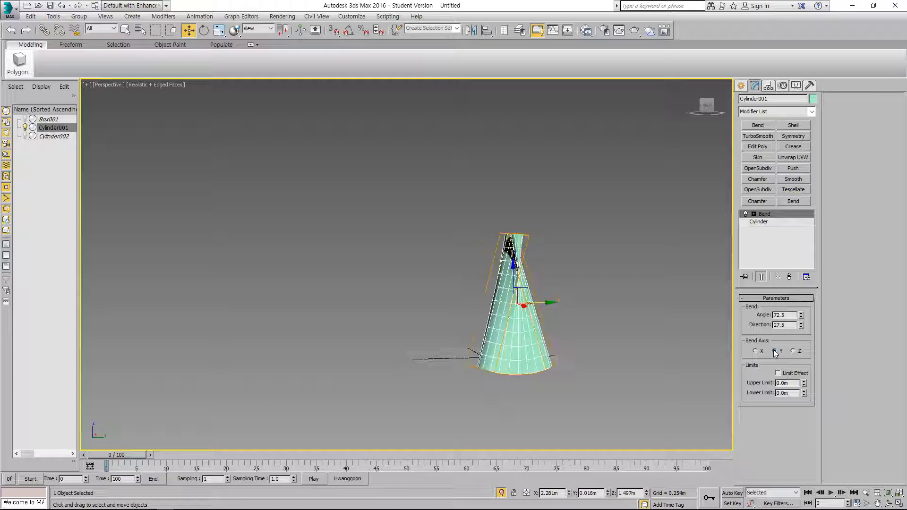
click(794, 351)
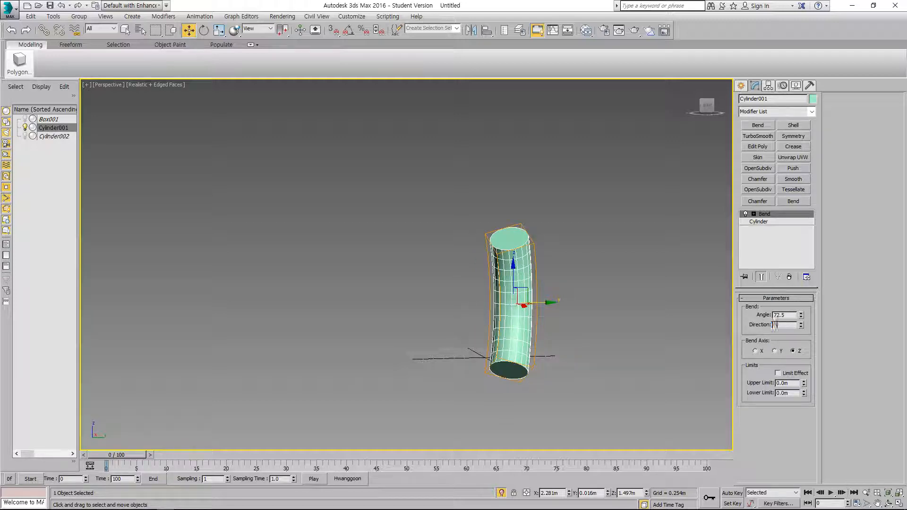
right_click(795, 324)
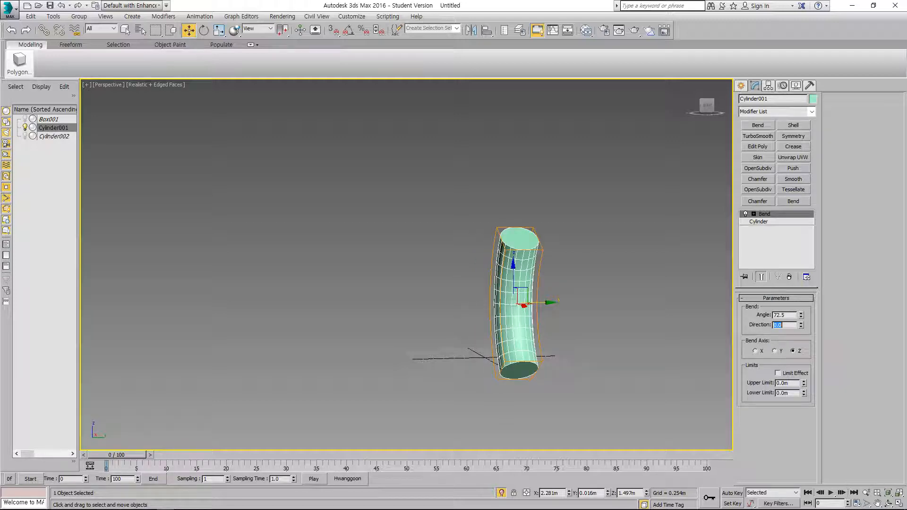
Step: Lower the Bend gizmo in the front view to a height of about 0.018 m and set the bend angle to 93.5
click(753, 214)
click(774, 224)
alt+middle_drag(576, 300, 629, 310)
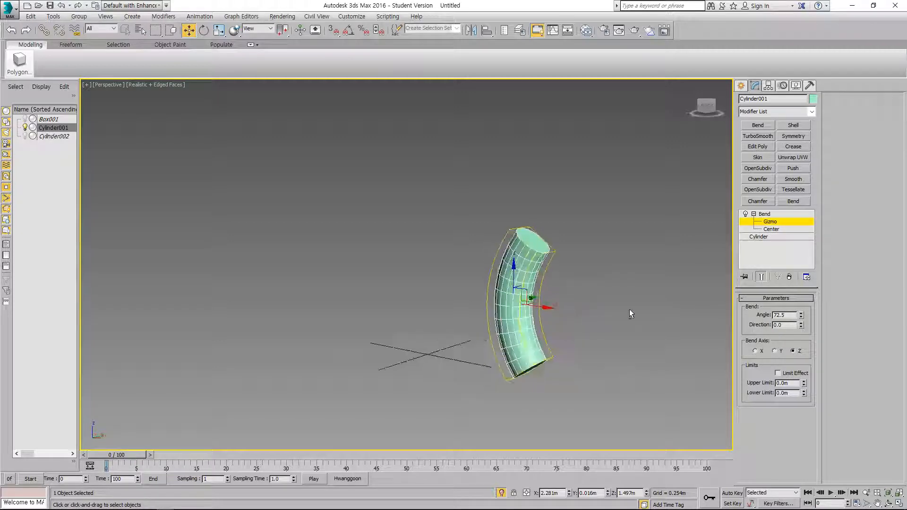
key(alt+w)
click(627, 196)
key(alt+w)
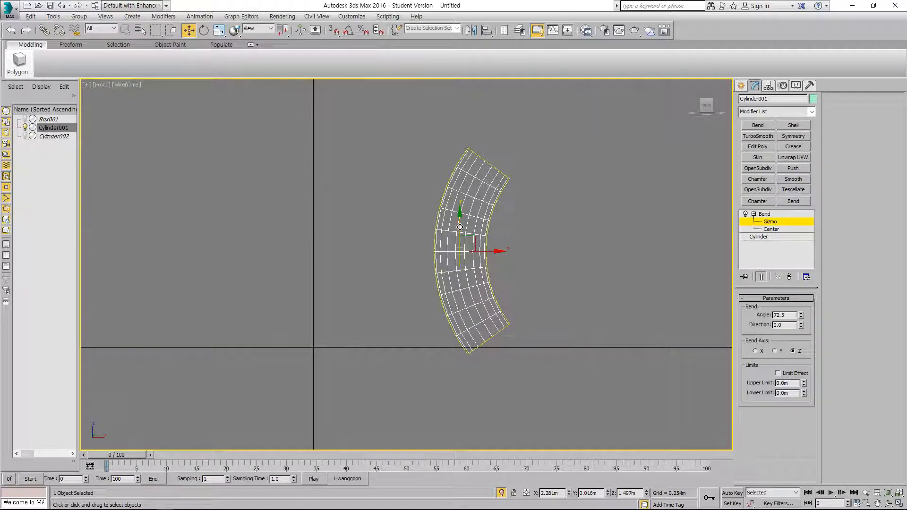
drag(460, 227, 462, 322)
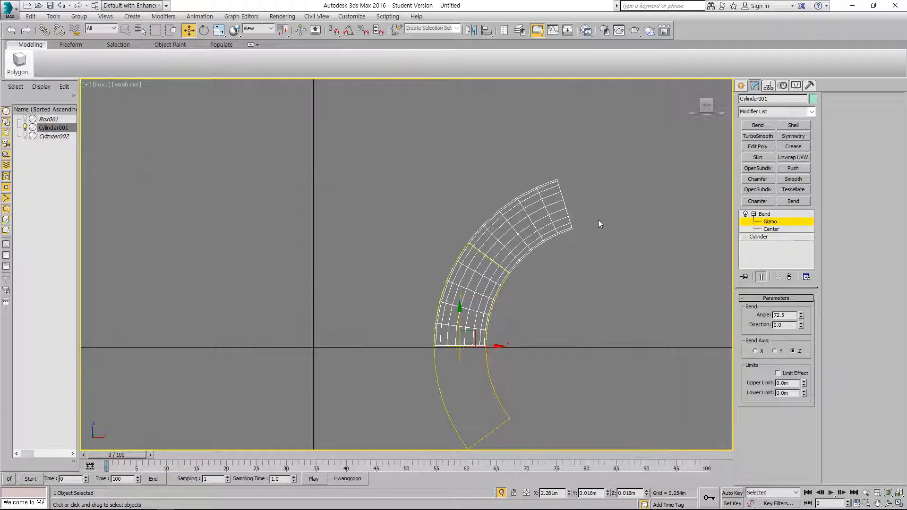
drag(800, 314, 801, 291)
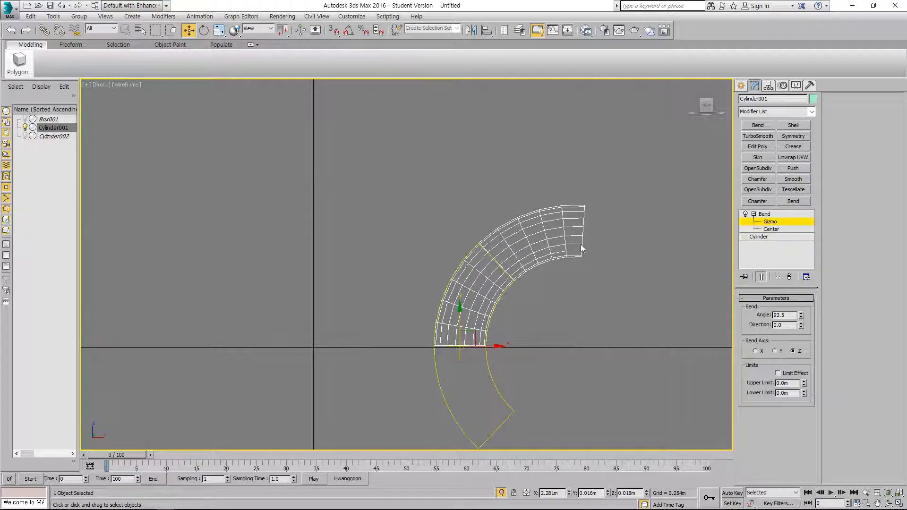
Step: Raise the Bend modifier's center in the front view to a height of about 0.27 m
click(770, 229)
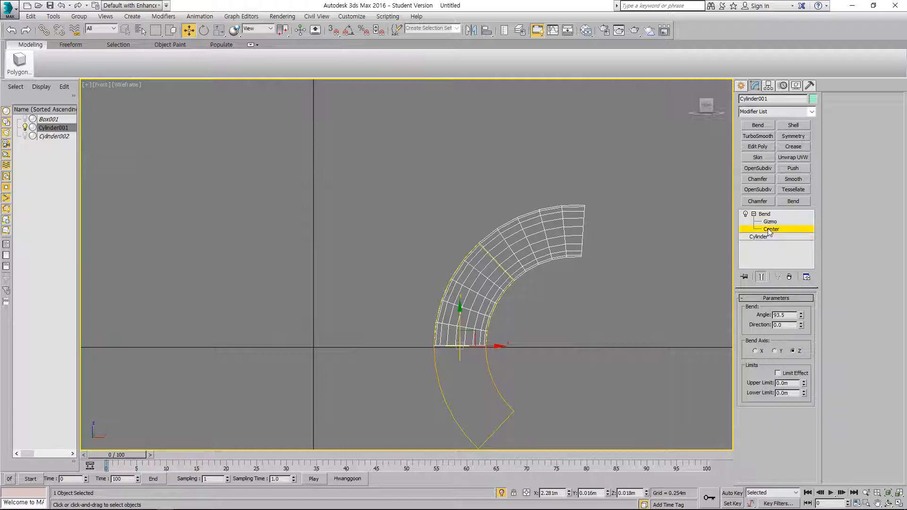
drag(458, 332, 503, 331)
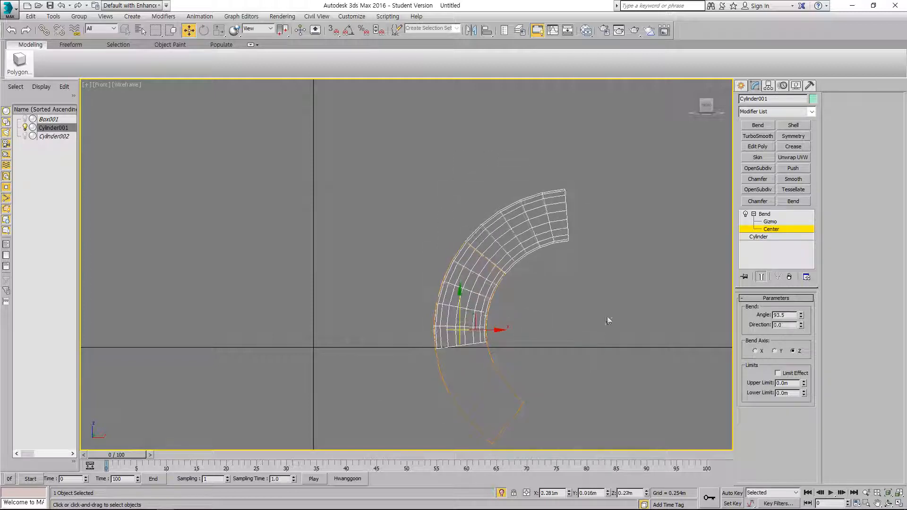
click(764, 214)
Step: Set the bend angle to 0 and raise the Bend gizmo about 1.468 m to align with the straight cylinder
click(769, 221)
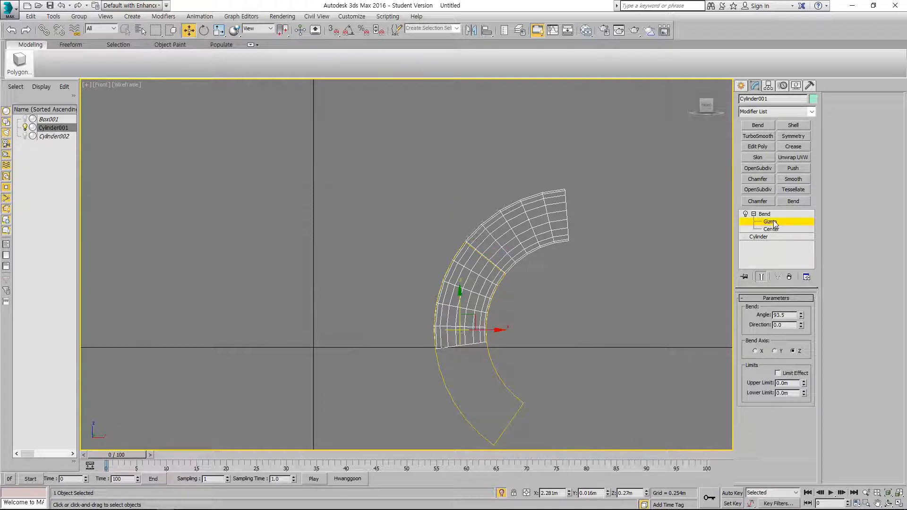
double_click(781, 315)
text(0)
key(Return)
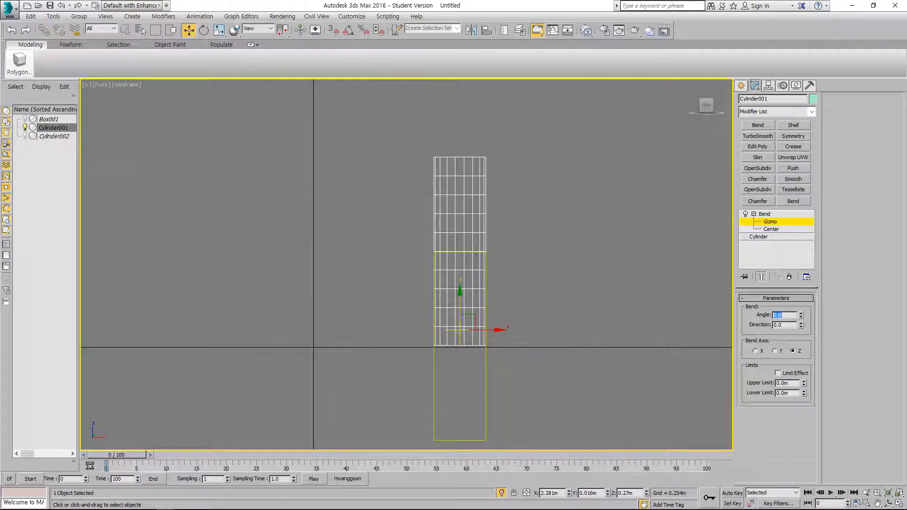
drag(461, 306, 464, 212)
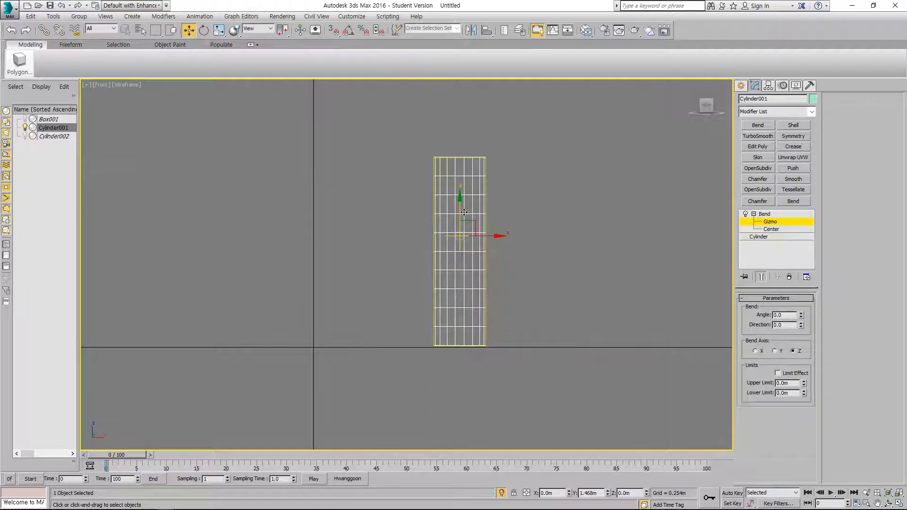
Step: Leave the gizmo level in the perspective view and set the Bend angle of the straight cylinder to 106
key(alt+w)
right_click(568, 355)
key(alt+w)
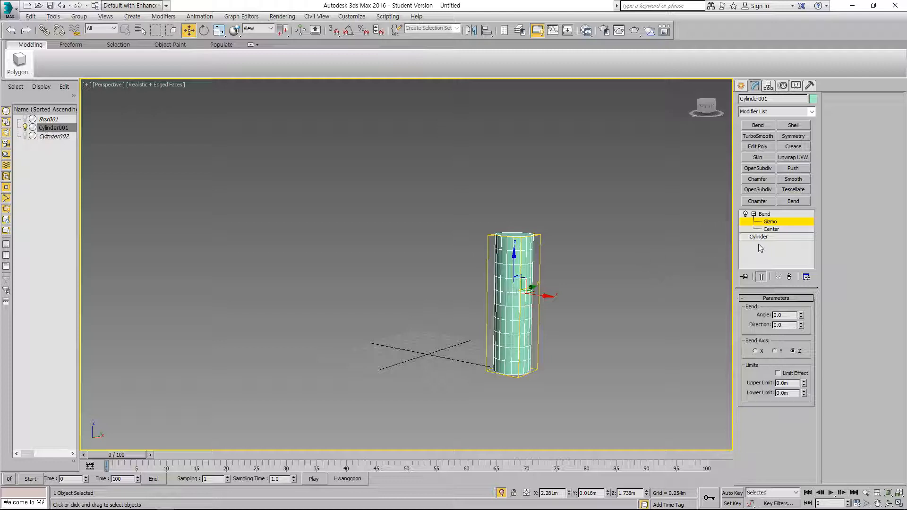
click(771, 221)
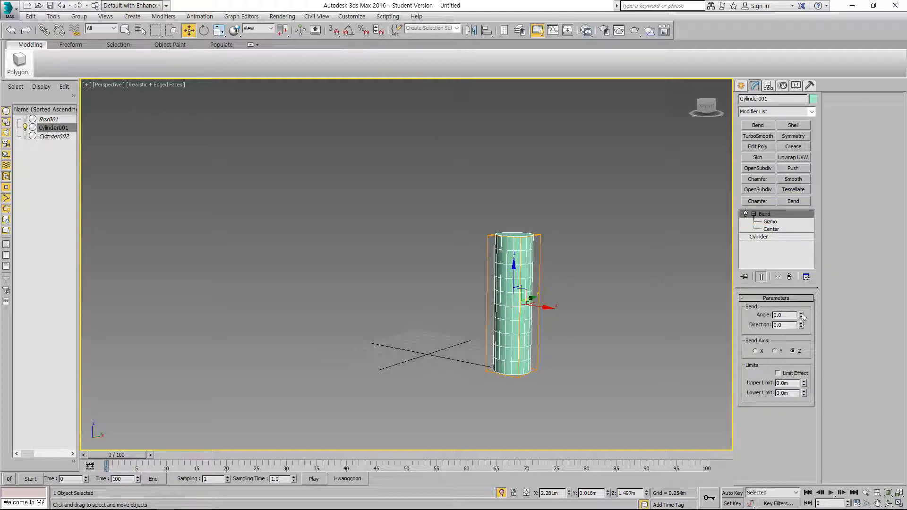
mouse_move(801, 317)
mouse_down()
mouse_move(801, 302)
mouse_move(801, 318)
mouse_up()
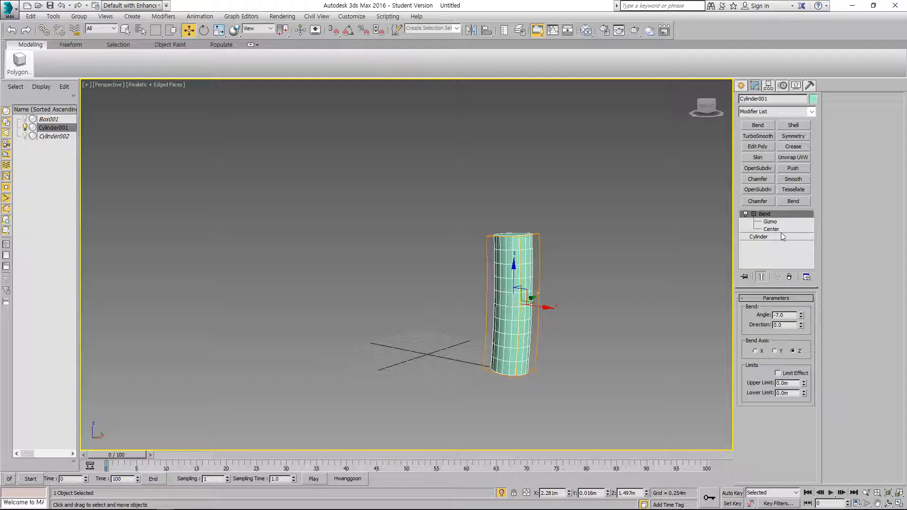
drag(801, 317, 801, 301)
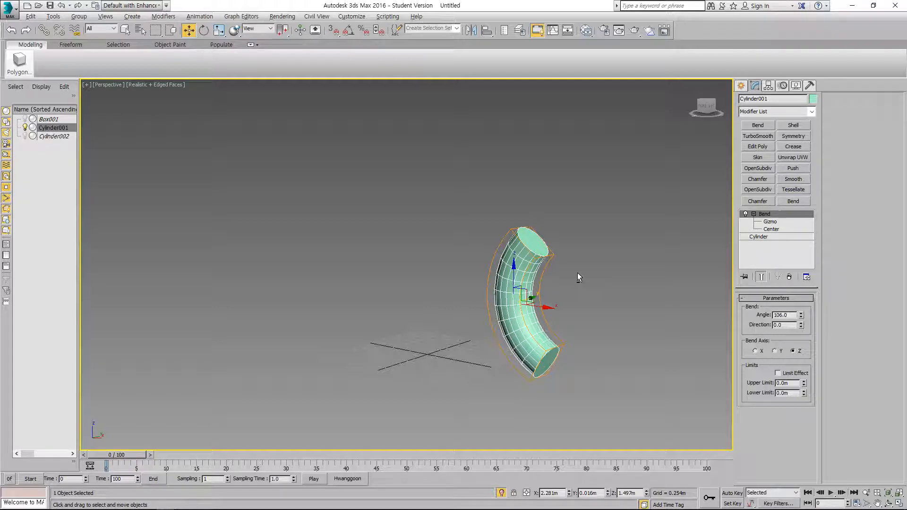
Step: End isolation and move the six-sided cylinder away from the bent one, to about X 2.224 m, Y -1.92 m
key(alt+w)
click(345, 329)
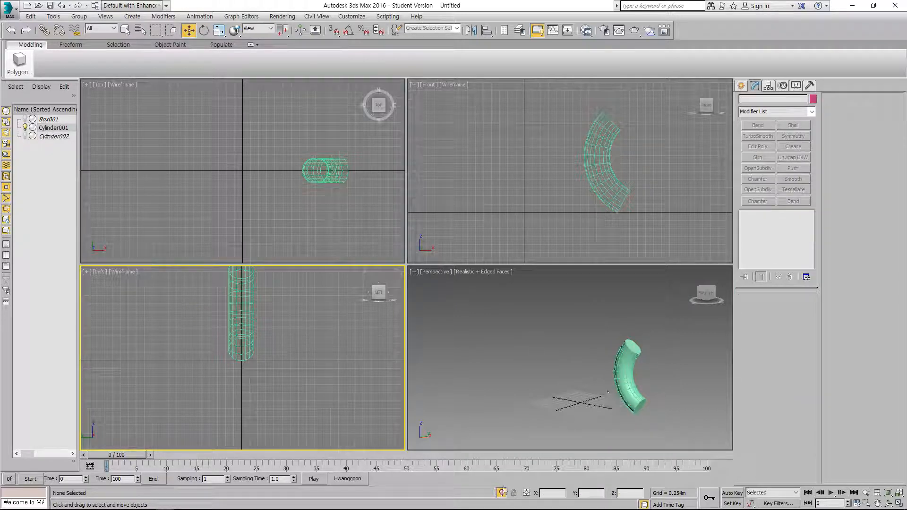
click(501, 493)
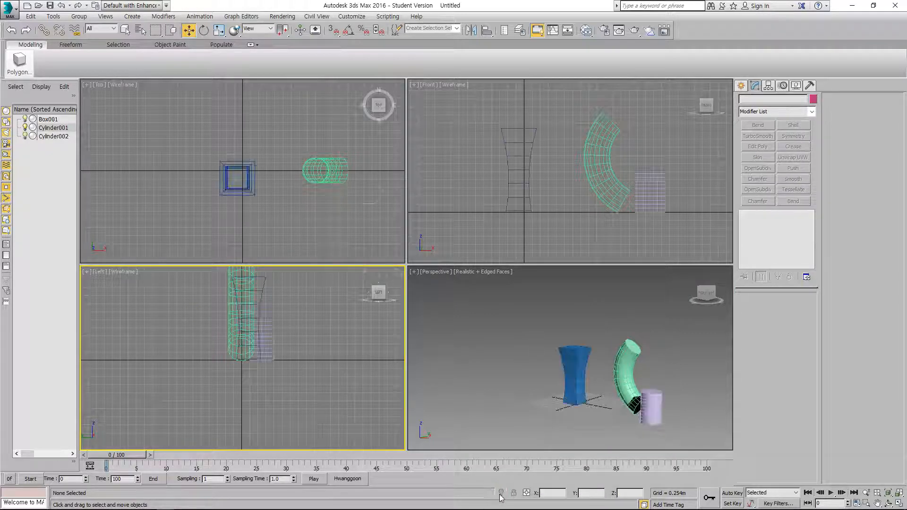
click(648, 405)
key(alt+w)
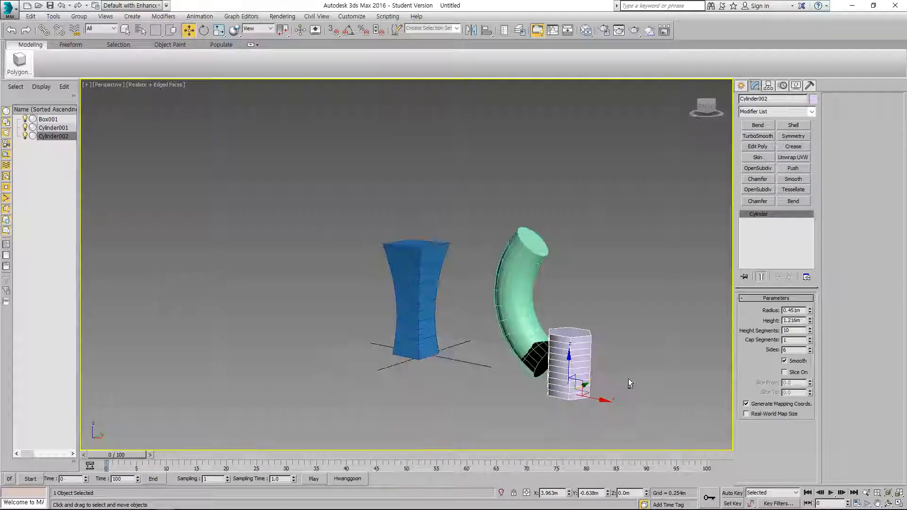
alt+middle_drag(628, 379, 601, 379)
click(603, 380)
click(598, 374)
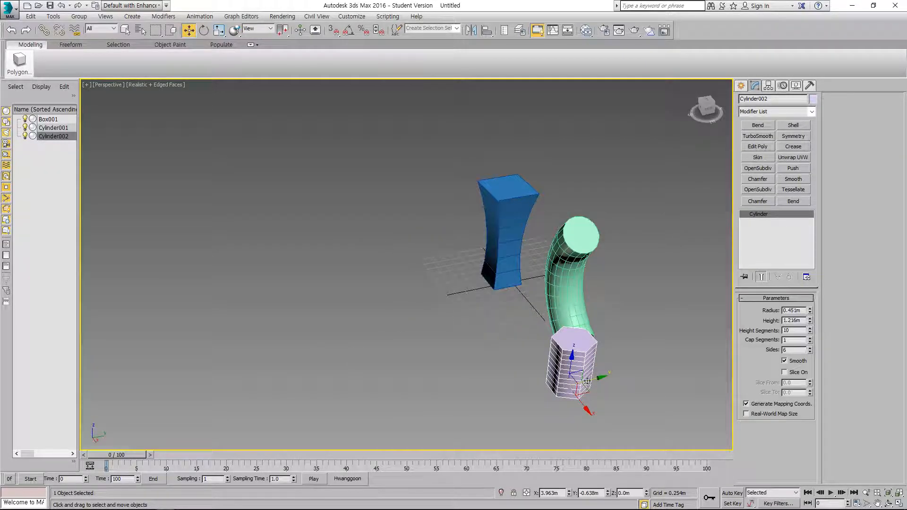
drag(580, 405, 483, 369)
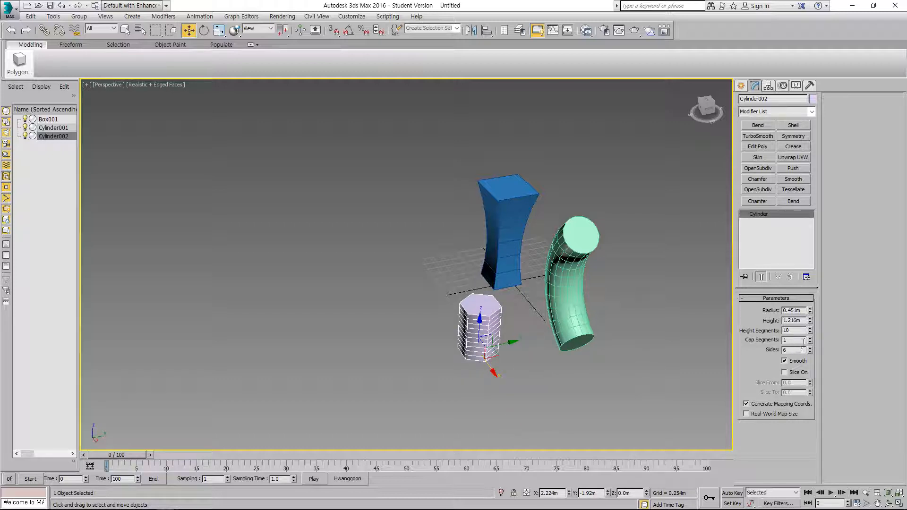
Step: Set the six-sided cylinder's height segments to 5 and isolate it in the perspective view
drag(810, 331, 809, 332)
drag(809, 331, 809, 329)
click(500, 490)
click(523, 419)
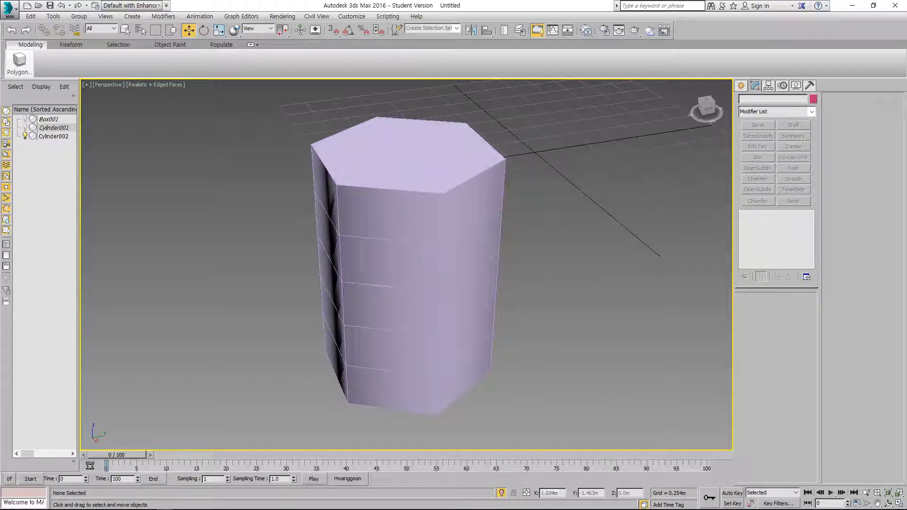
click(454, 326)
scroll(453, 326, down, 4)
alt+middle_drag(482, 335, 588, 284)
key(alt+w)
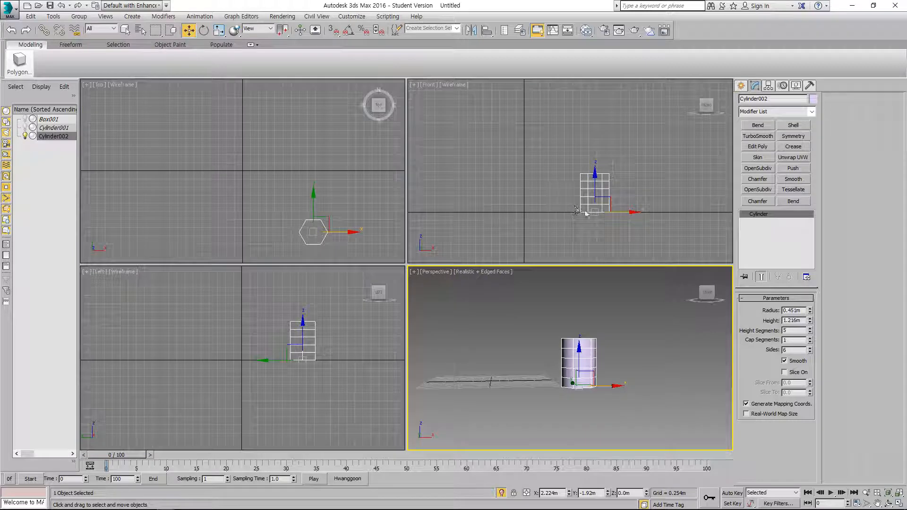
alt+middle_drag(619, 342, 654, 338)
key(alt+w)
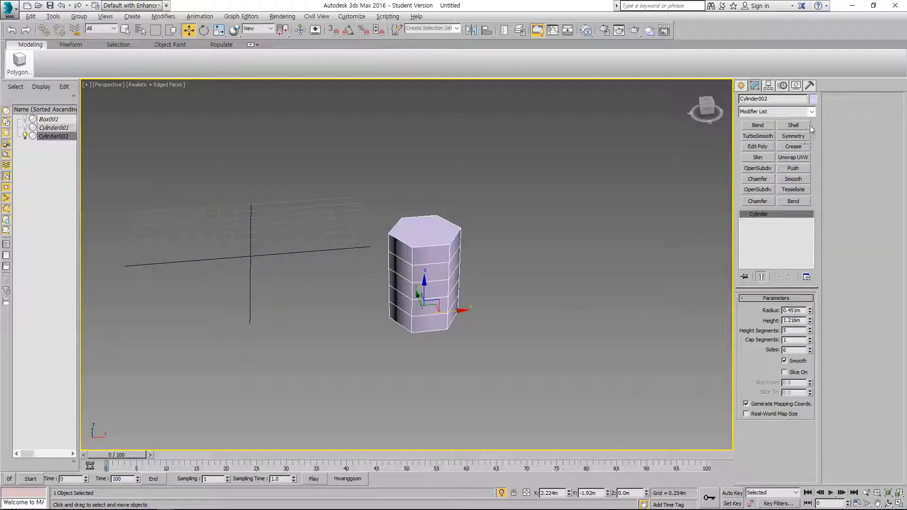
Step: Apply a Twist modifier to the six-sided cylinder and set its angle to 160.5 about the Z axis
click(772, 112)
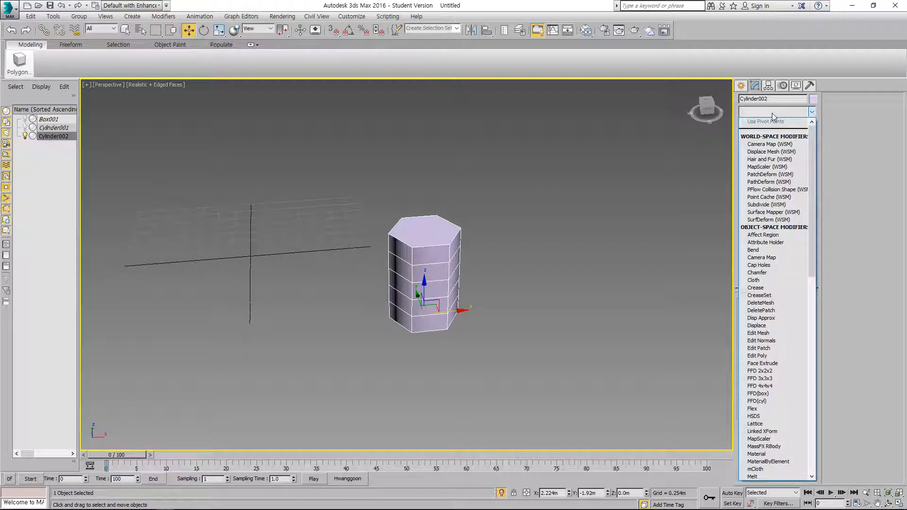
key(t)
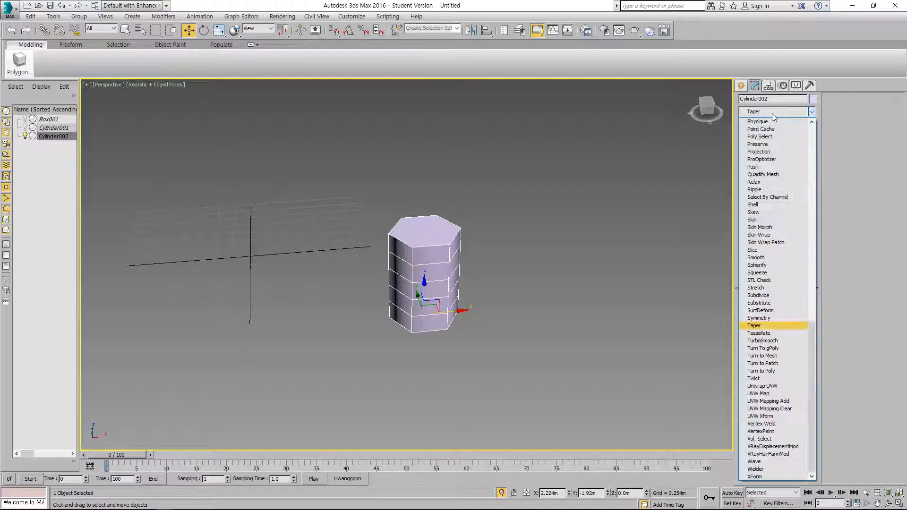
click(761, 378)
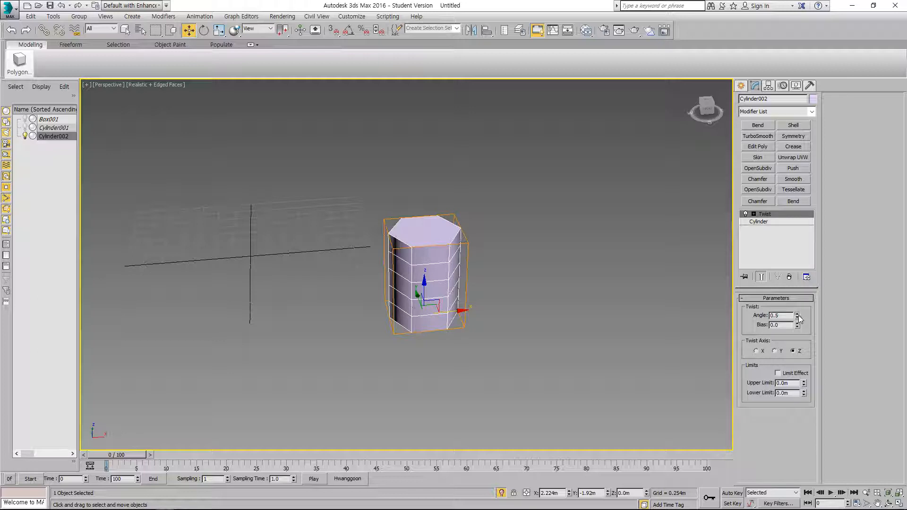
drag(798, 318, 777, 189)
scroll(538, 324, down, 3)
alt+middle_drag(531, 336, 440, 309)
scroll(474, 277, up, 3)
mouse_move(796, 313)
mouse_down()
mouse_move(796, 299)
mouse_move(788, 300)
mouse_up()
alt+middle_drag(611, 335, 556, 357)
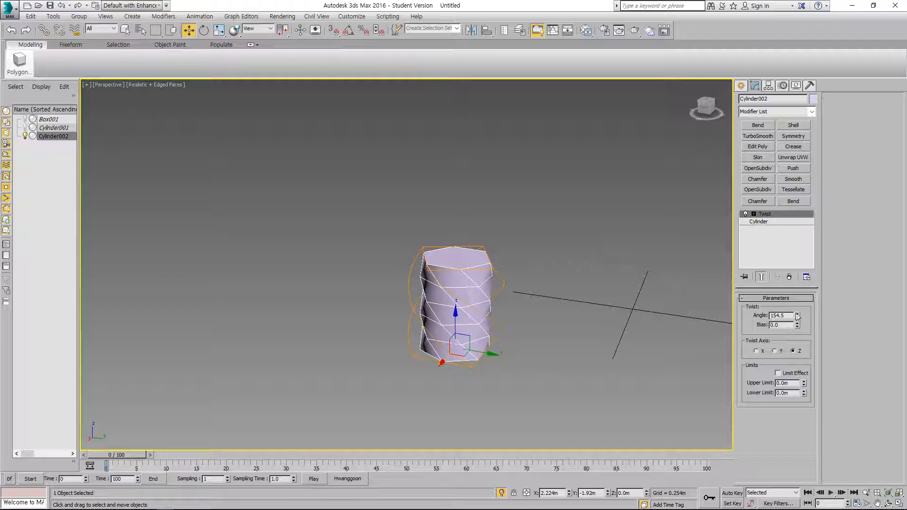
drag(797, 314, 797, 306)
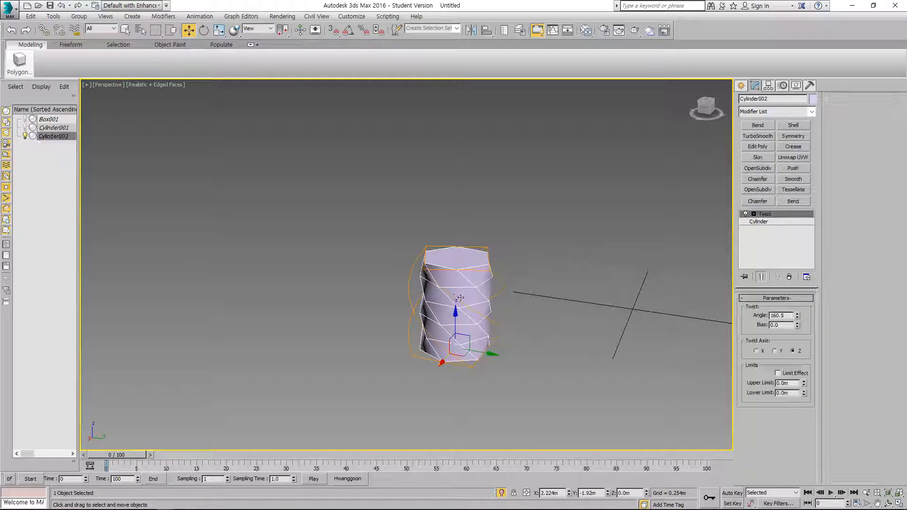
Step: Add a Taper modifier above the Twist and set its amount to -1.0 so the cylinder narrows to a point
click(811, 112)
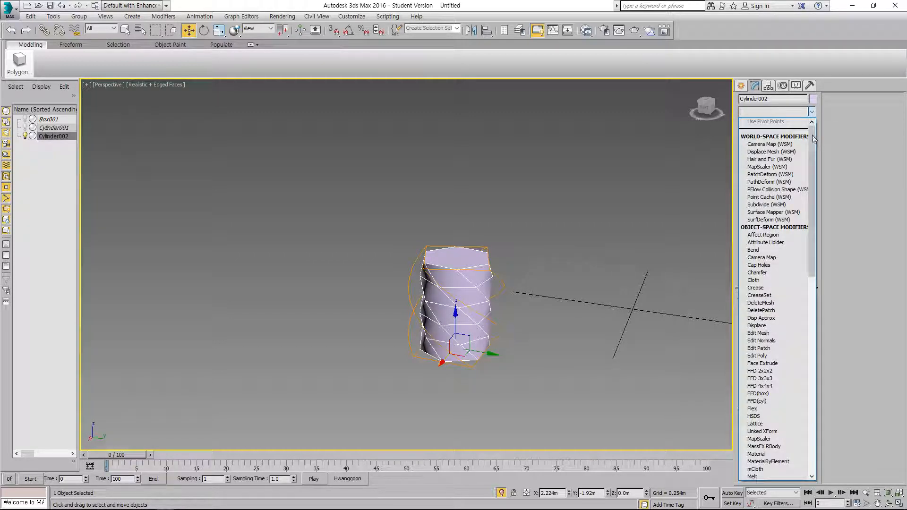
scroll(775, 284, down, 20)
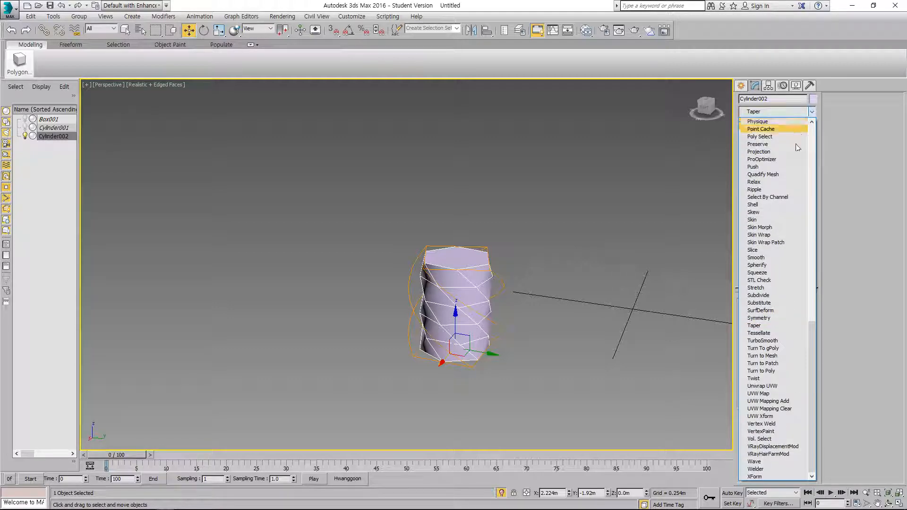
click(754, 326)
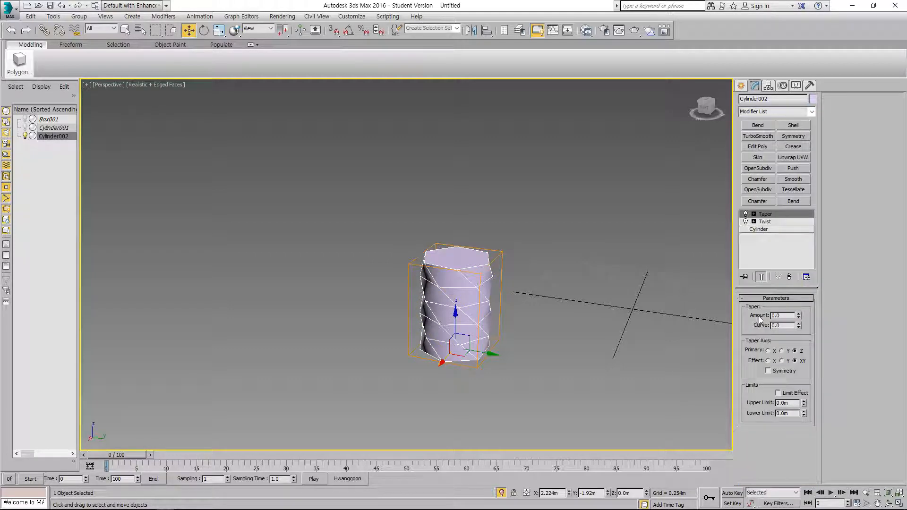
drag(799, 317, 798, 372)
drag(791, 315, 801, 360)
text(0)
key(Return)
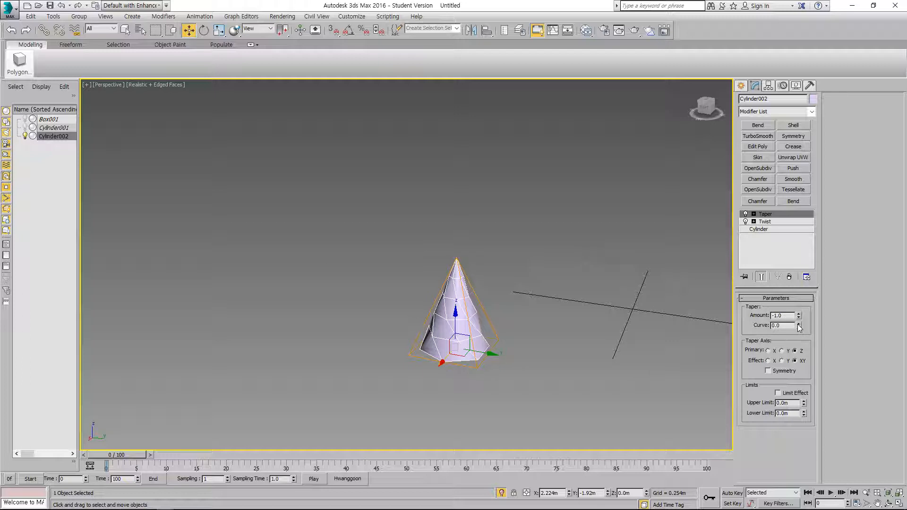
Step: Bulge the tapered shape outward by setting the Taper curve to 1.81
drag(799, 328, 792, 268)
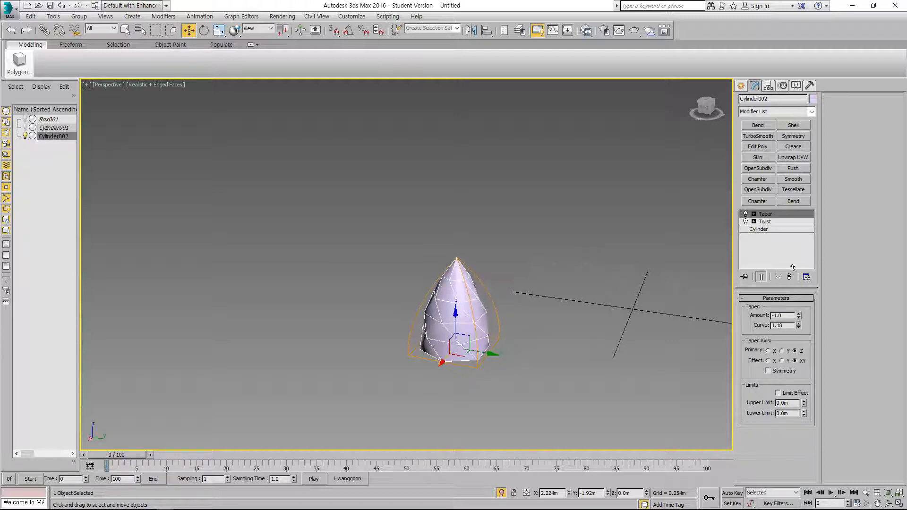
alt+middle_drag(429, 347, 463, 321)
key(z)
scroll(419, 343, down, 3)
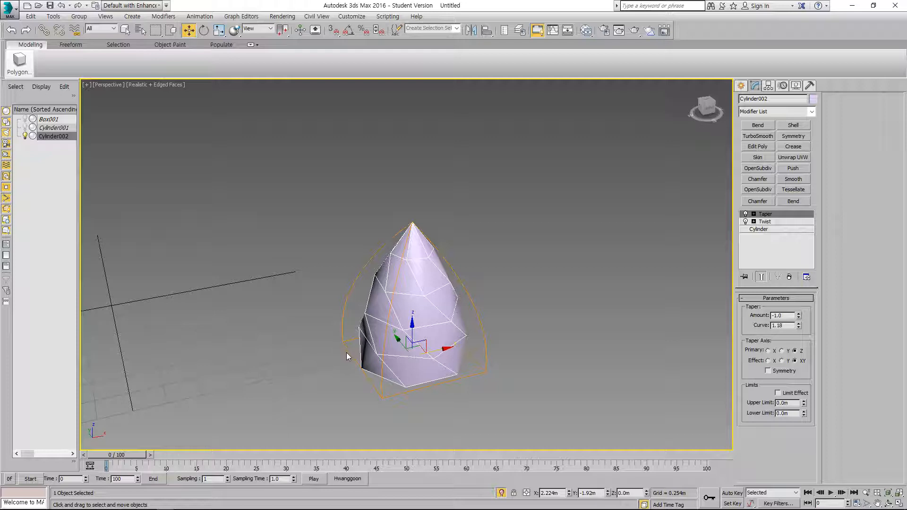
scroll(347, 353, down, 2)
alt+middle_drag(337, 353, 386, 344)
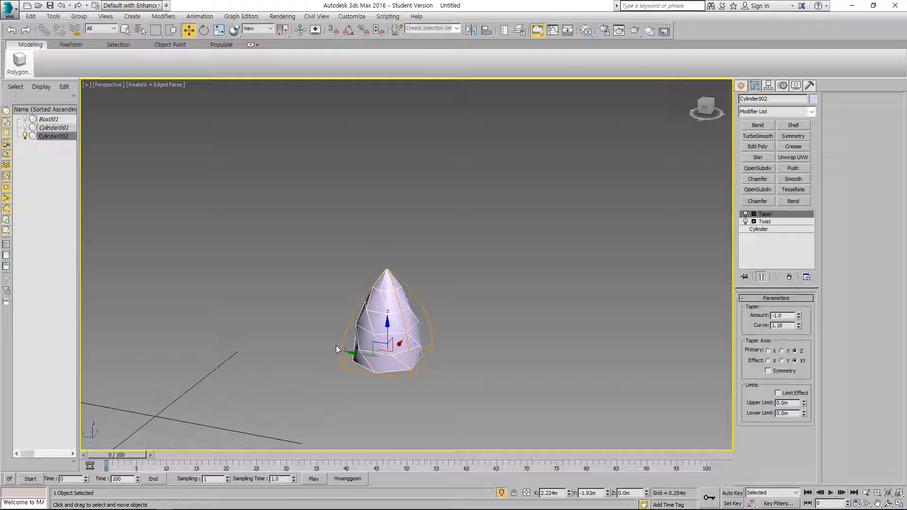
drag(798, 327, 798, 307)
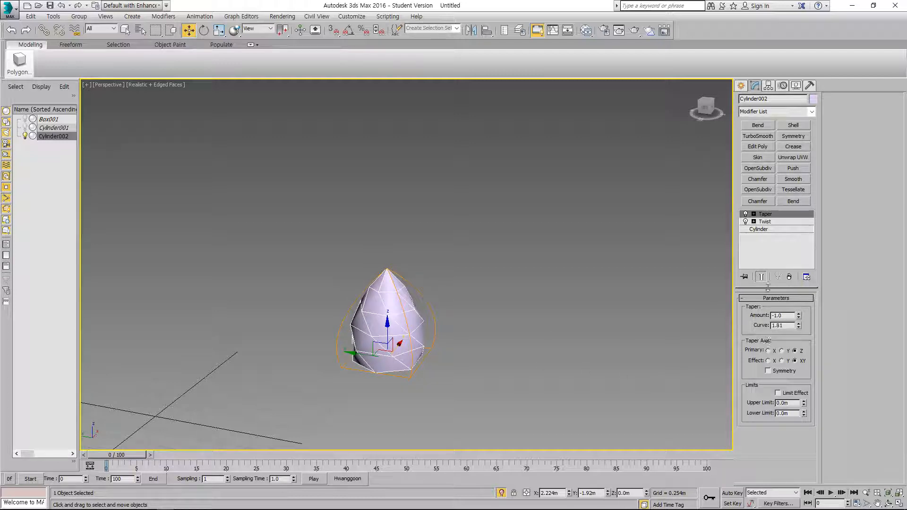
Step: Try 3 height segments on the base cylinder beneath the Twist and Taper modifiers
click(764, 230)
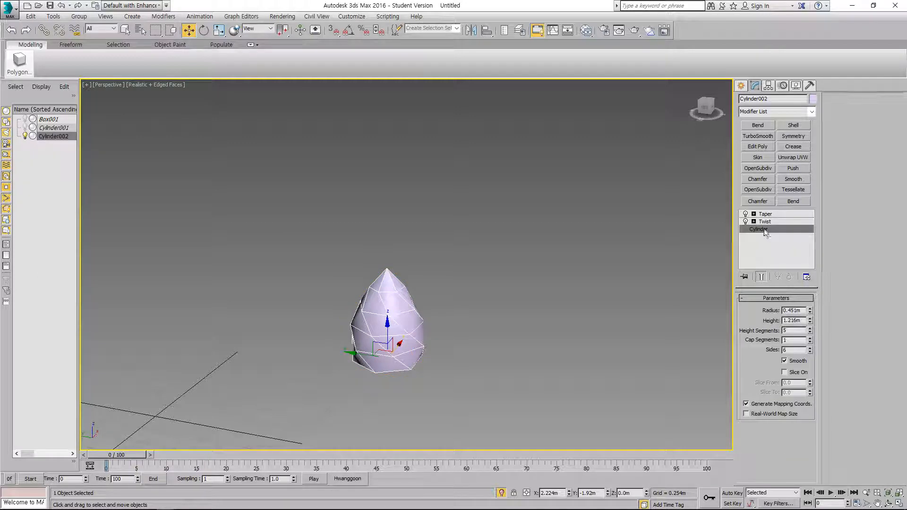
click(810, 328)
click(809, 329)
click(809, 332)
click(809, 332)
click(809, 332)
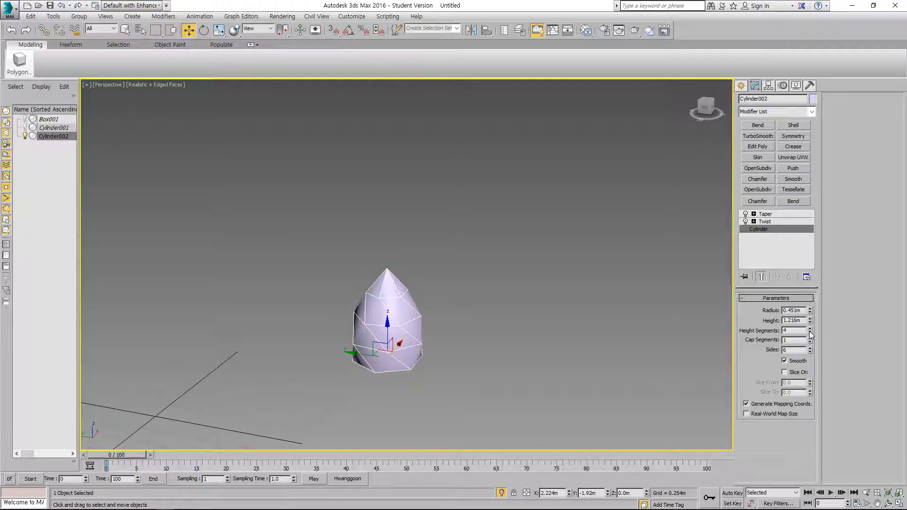
click(810, 332)
Step: Try 14 sides on the base cylinder to see the effect on the twisted, tapered shape
click(810, 347)
click(809, 347)
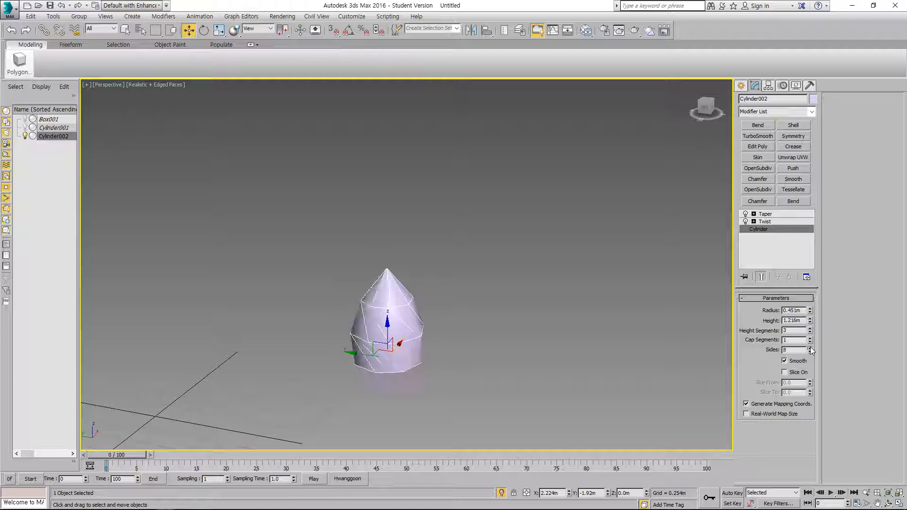
click(809, 348)
click(809, 347)
click(809, 348)
click(809, 348)
click(809, 348)
click(810, 348)
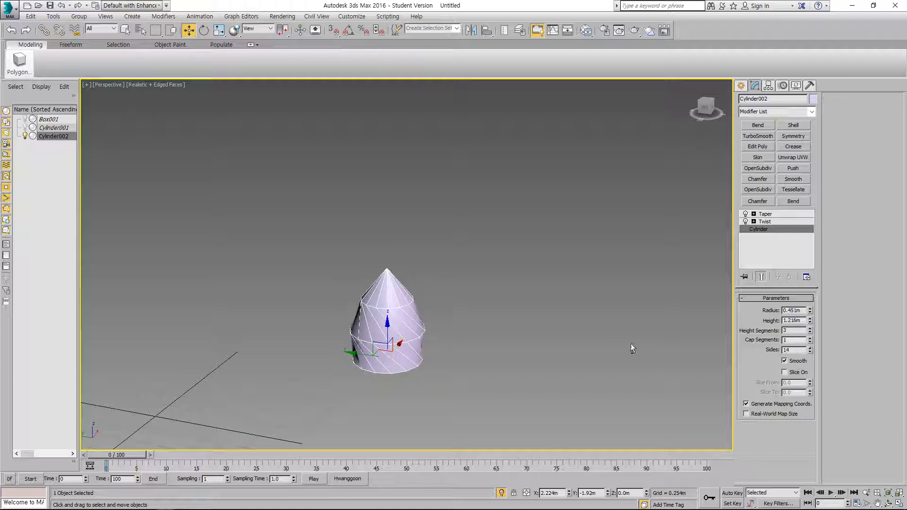
alt+middle_drag(630, 344, 692, 329)
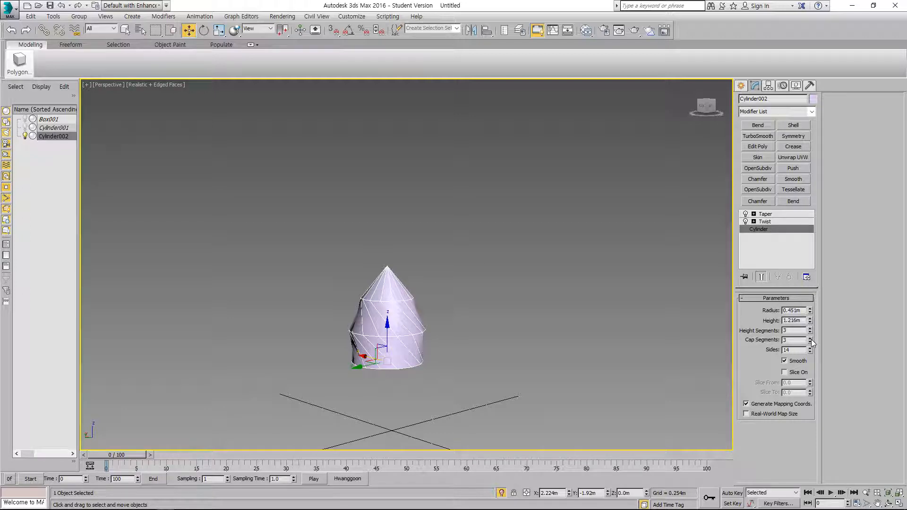
Step: Set the base cylinder to 5 height segments and 4 cap segments, and reduce its sides to fewer than 11
click(809, 329)
click(809, 329)
click(810, 353)
click(809, 352)
click(809, 352)
click(810, 352)
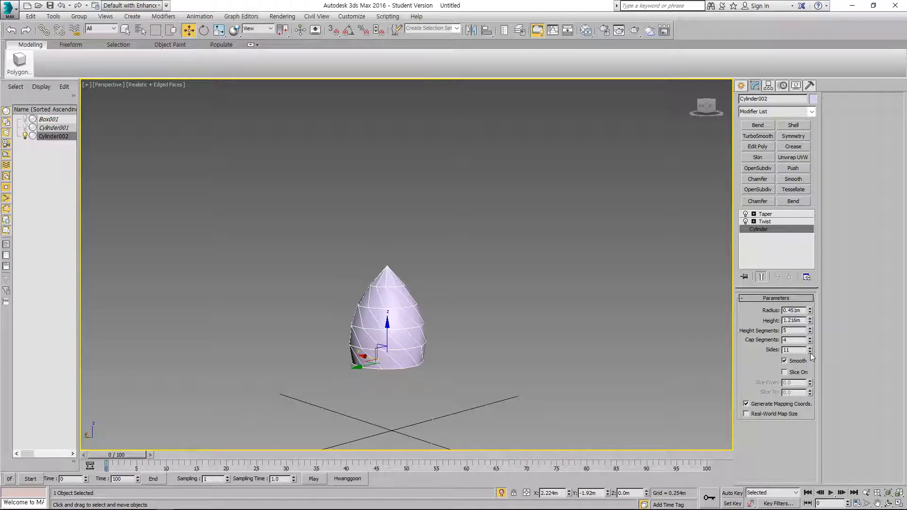
click(809, 352)
click(810, 352)
click(809, 352)
click(630, 346)
alt+middle_drag(630, 347, 540, 330)
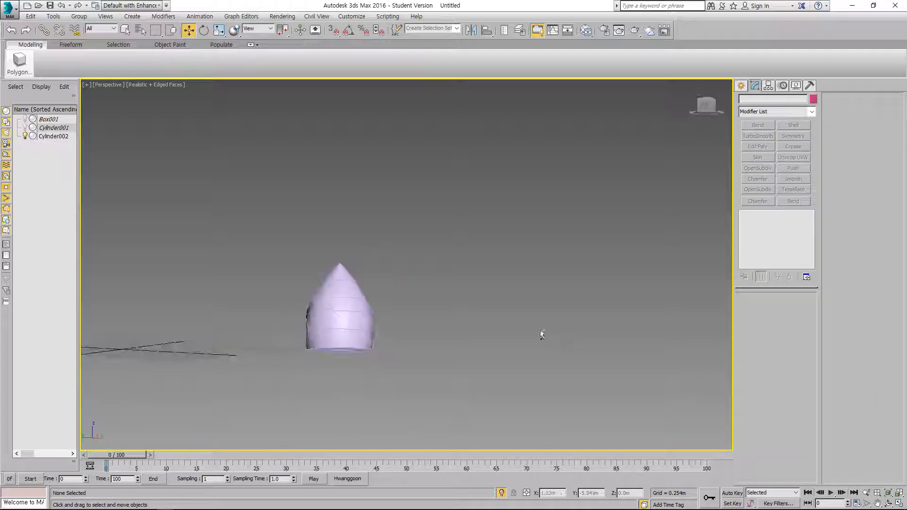
click(365, 333)
alt+middle_drag(446, 355, 361, 356)
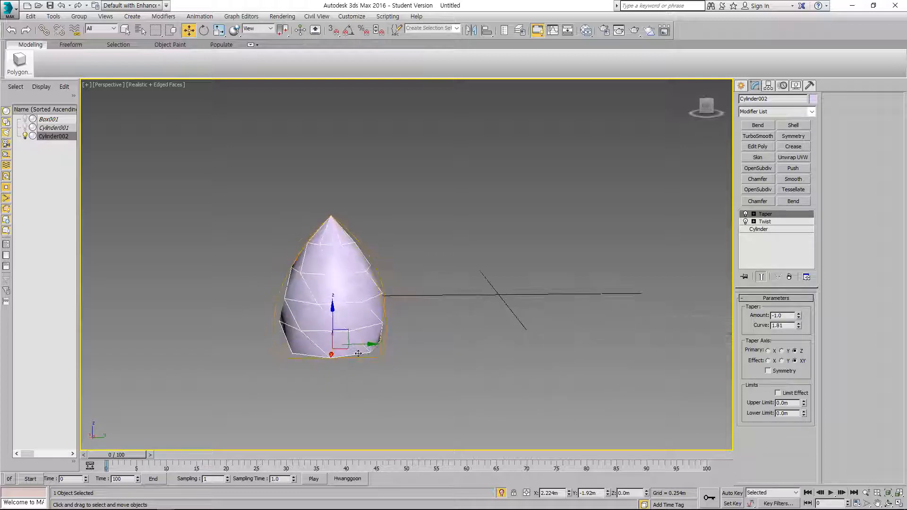
Step: End isolation, review the box and both cylinders by selecting them in turn, and return to the four-viewport layout with nothing selected
click(501, 493)
click(521, 316)
click(486, 328)
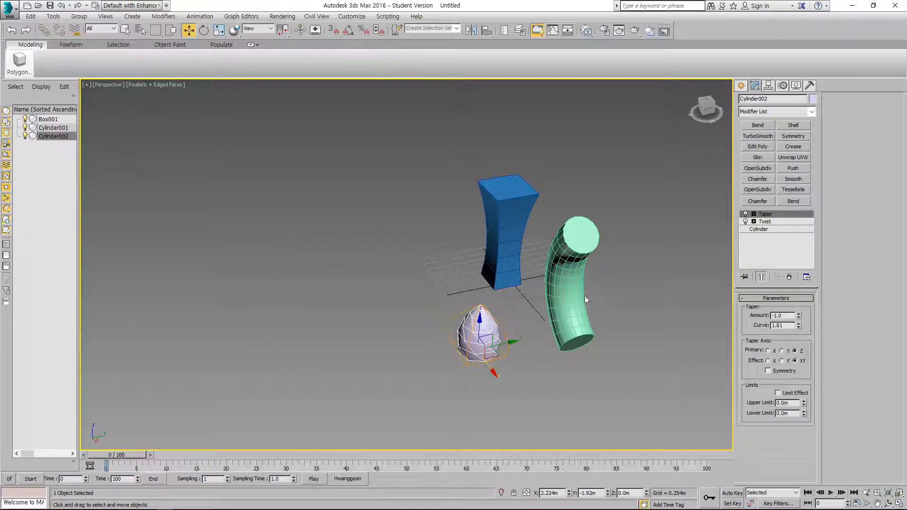
click(585, 295)
click(572, 294)
click(507, 253)
click(486, 329)
key(alt+w)
click(619, 349)
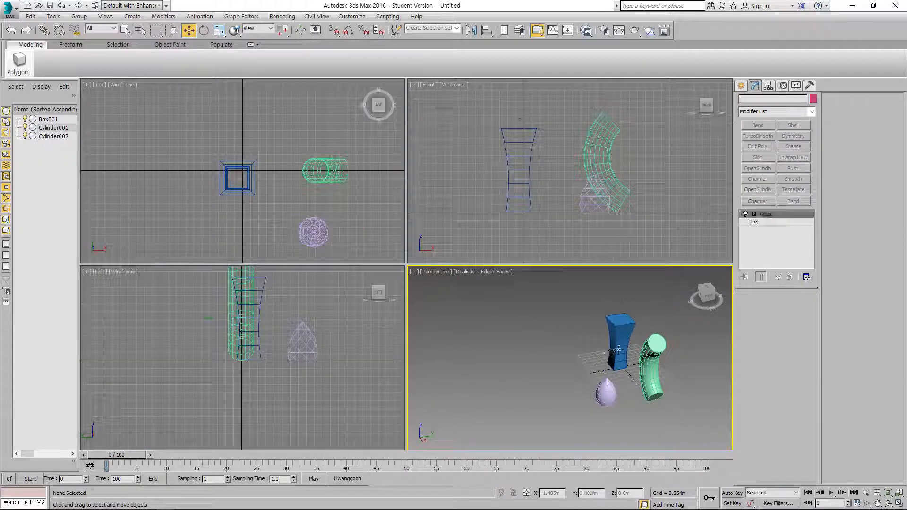
Step: Copy the tapered box to about Y -4.516 m as one independent copy and remove the Taper modifier from it
shift+drag(632, 344, 546, 357)
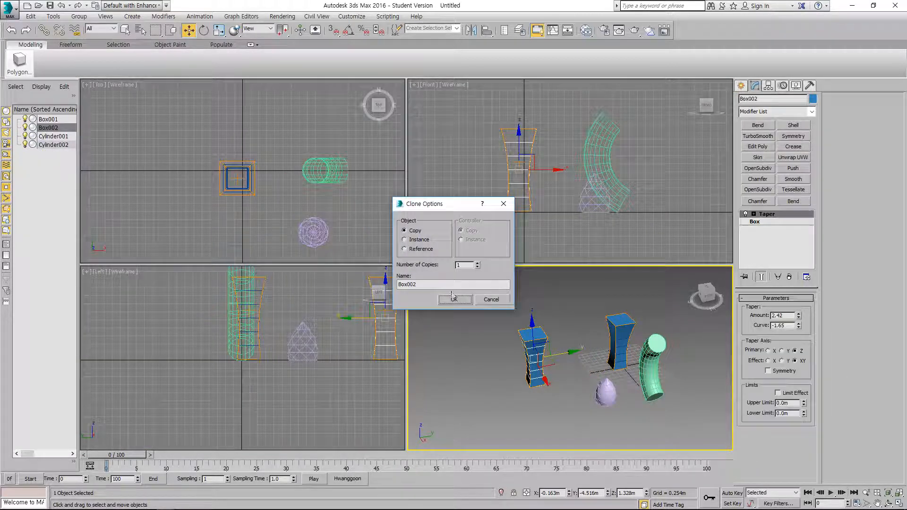
click(454, 298)
click(788, 277)
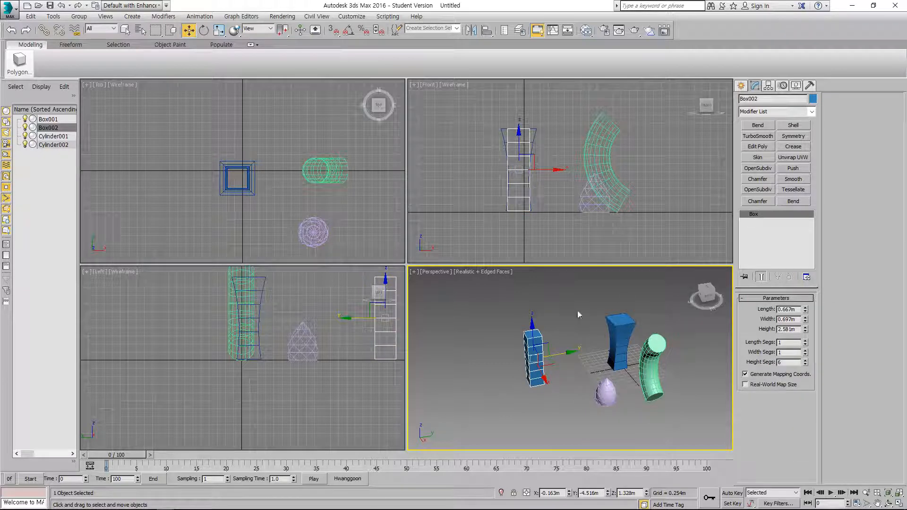
Step: Apply an FFD 4x4x4 modifier to the copied straight box
click(800, 112)
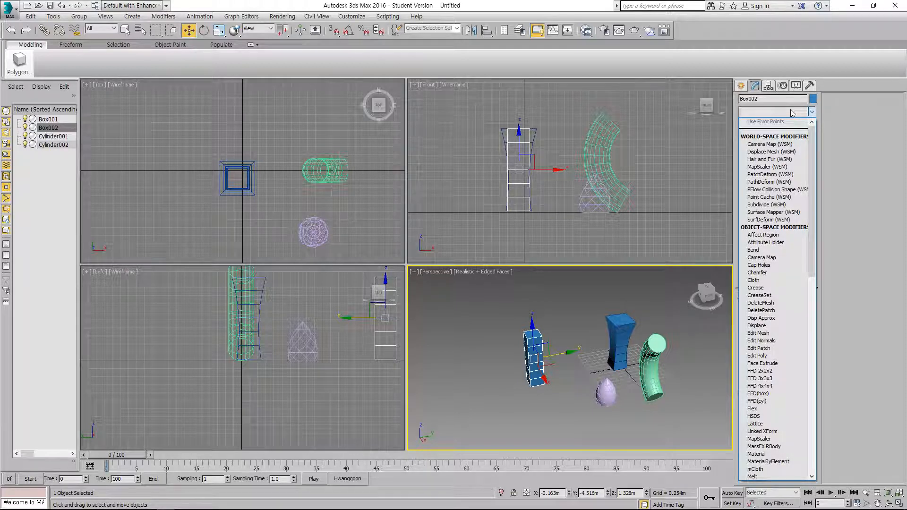
key(f)
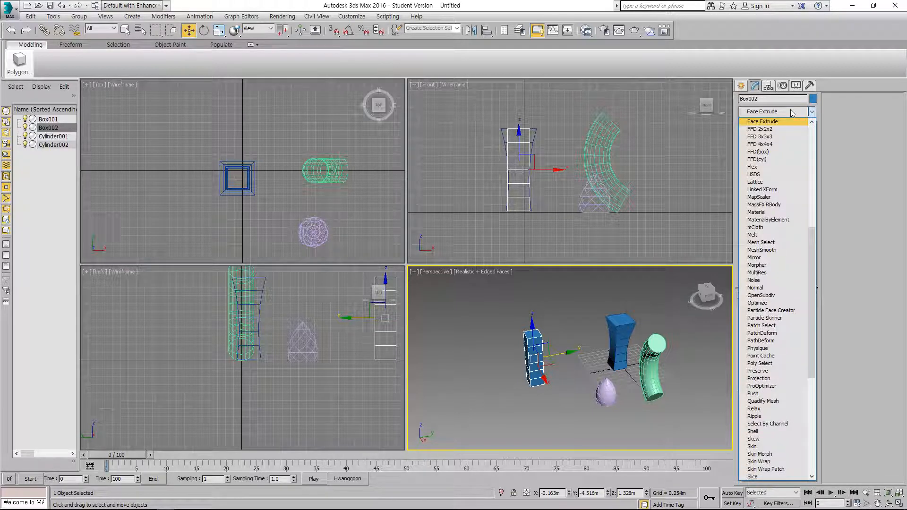
click(766, 145)
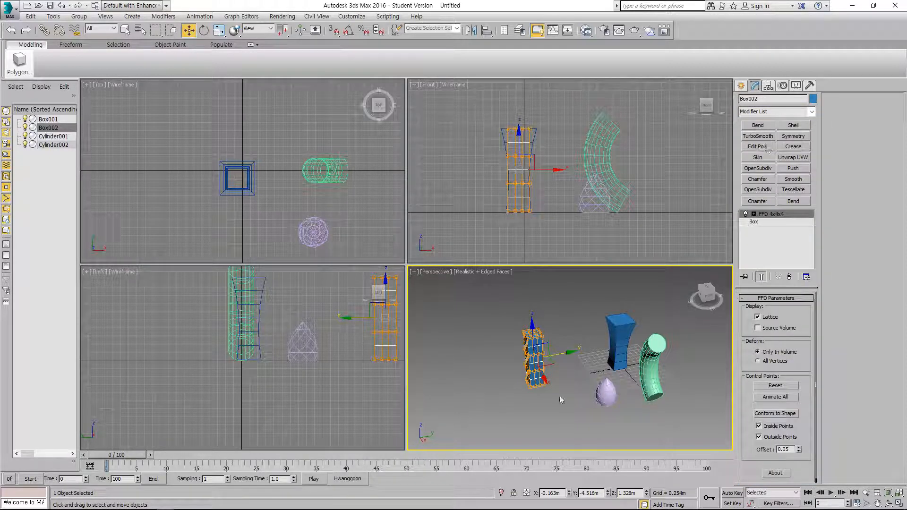
Step: Isolate the copied box in a maximized Perspective view and activate the Control Points level of its FFD 4x4x4 modifier
key(alt+w)
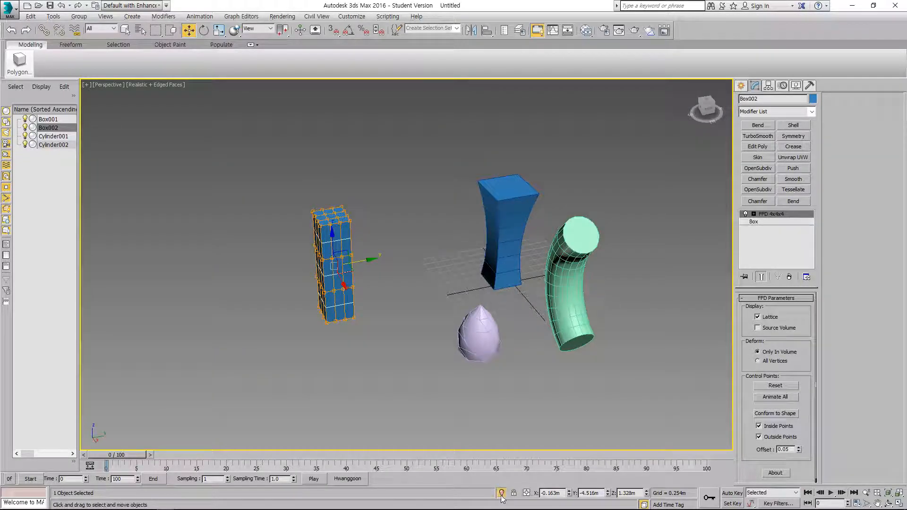
click(501, 493)
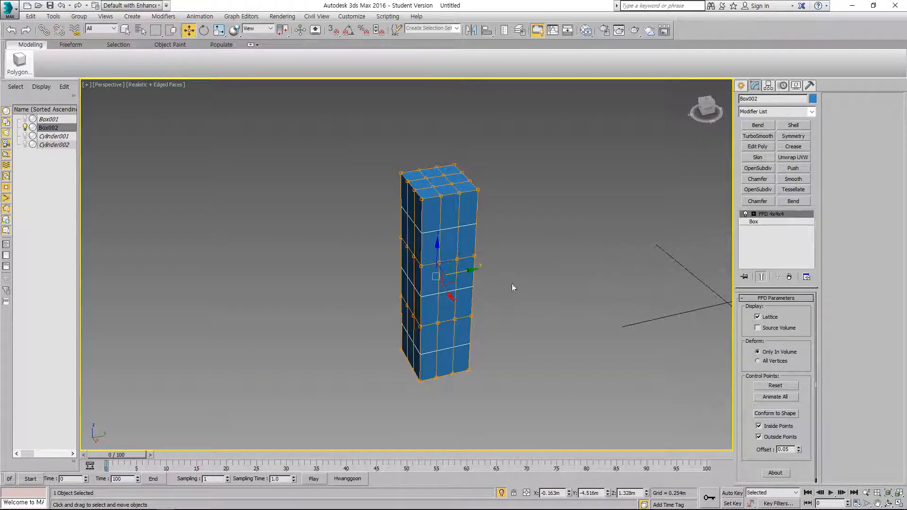
alt+middle_drag(511, 284, 494, 271)
click(383, 146)
click(451, 190)
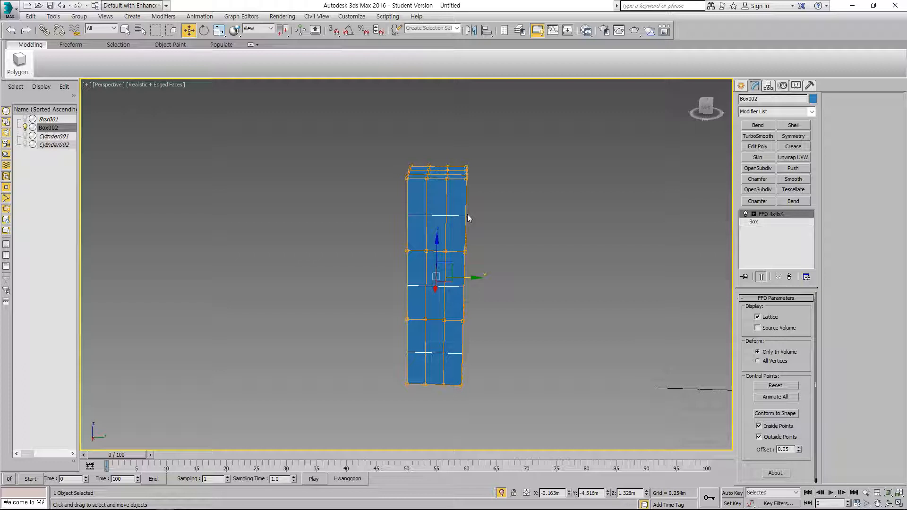
click(753, 214)
click(770, 222)
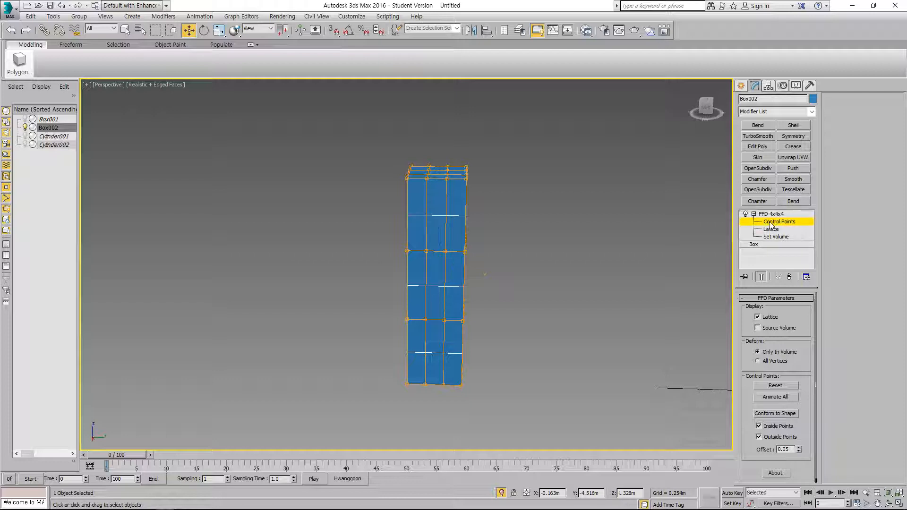
Step: Select the top layer of lattice control points and scale it outward to flare the box's upper end
drag(373, 146, 484, 191)
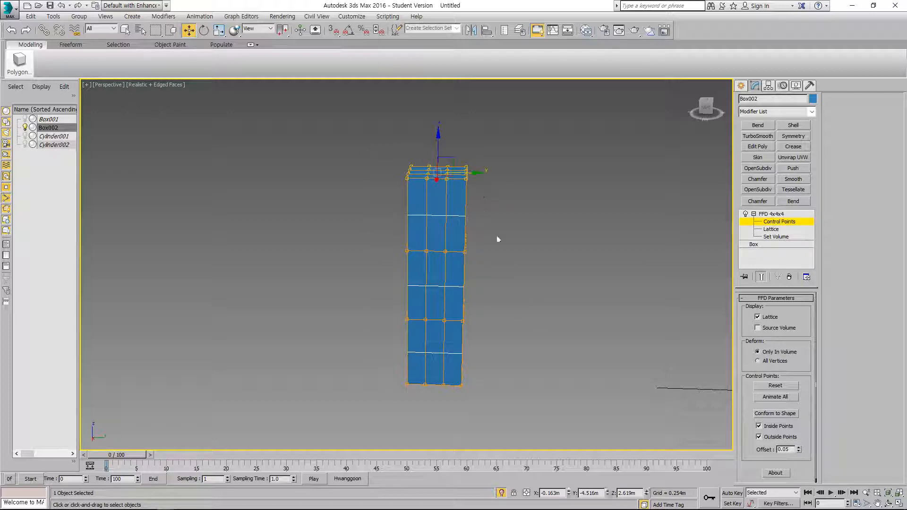
alt+middle_drag(497, 237, 505, 224)
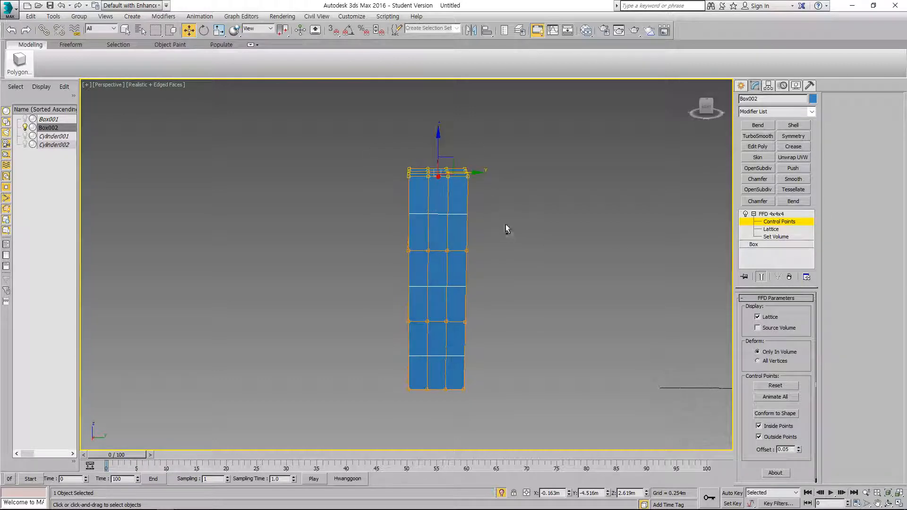
click(219, 32)
drag(442, 166, 453, 122)
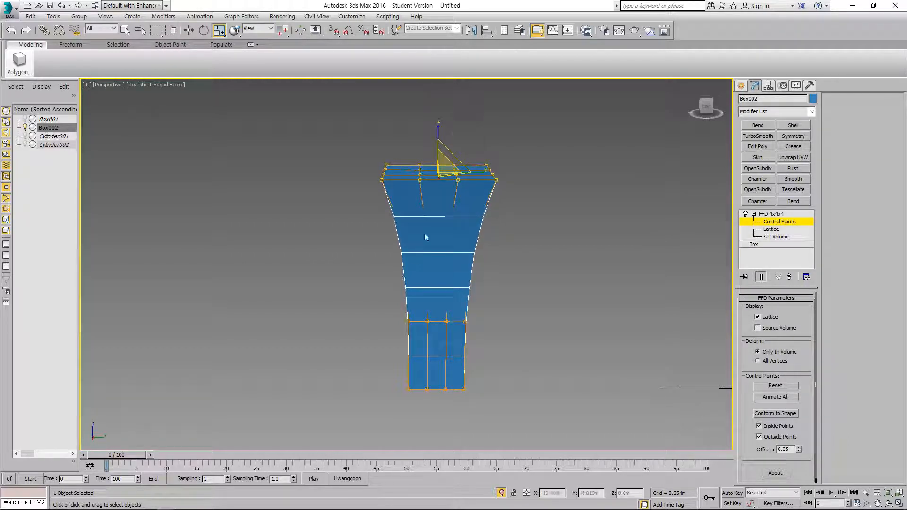
Step: Select the bottom layer of lattice control points and scale it outward to widen the box's base
middle_drag(370, 299, 419, 298)
alt+middle_drag(390, 335, 415, 298)
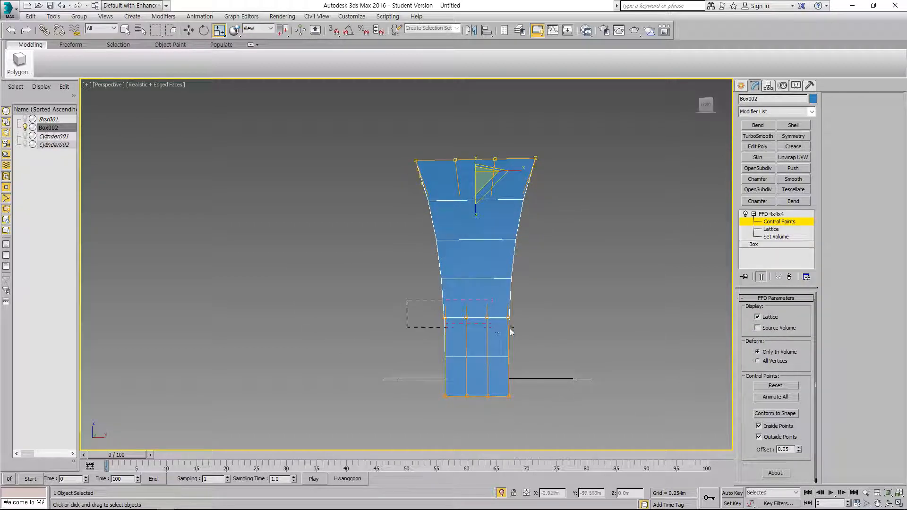
drag(510, 331, 549, 332)
alt+middle_drag(550, 333, 465, 347)
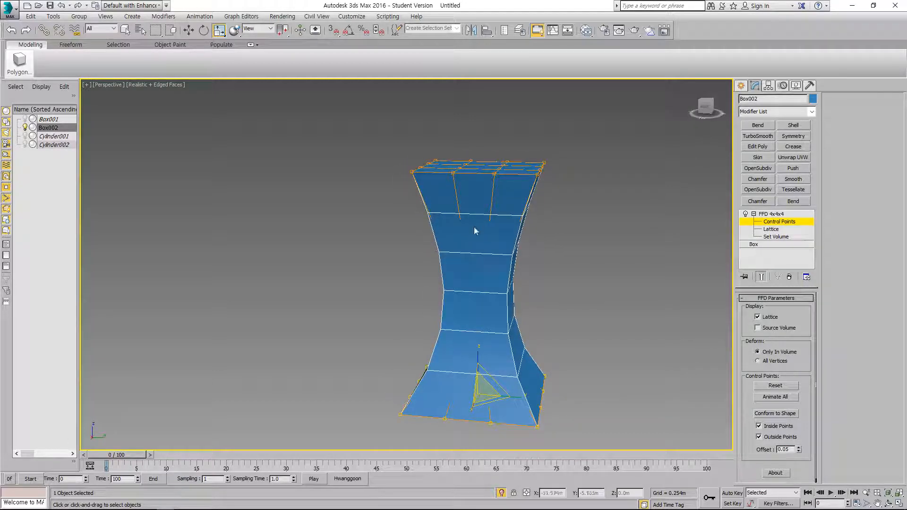
Step: Raise the control points along one top edge by about 0.245 m in Z, and reset the whole lattice
drag(543, 172, 542, 170)
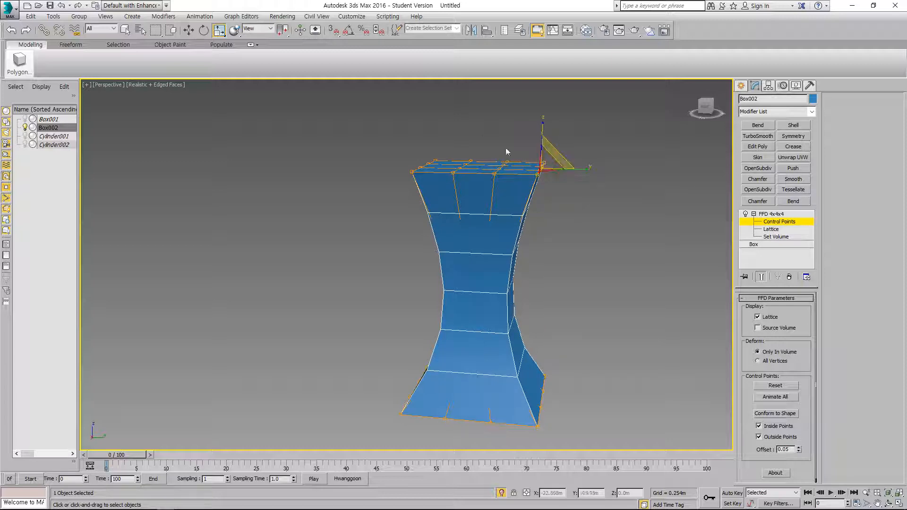
click(188, 30)
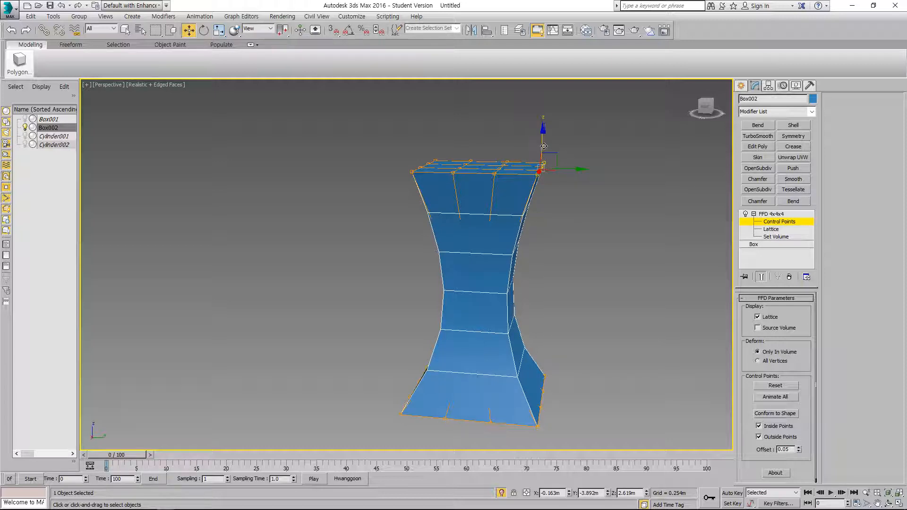
drag(542, 149, 543, 123)
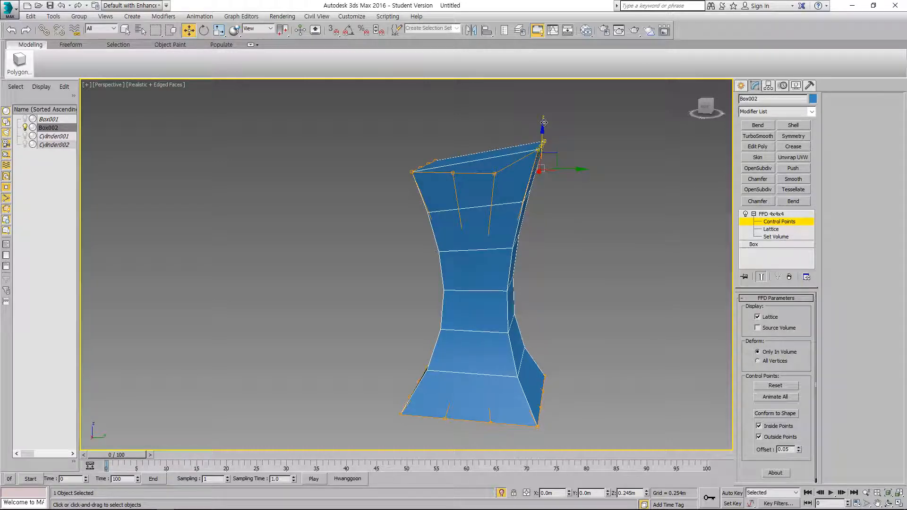
click(564, 241)
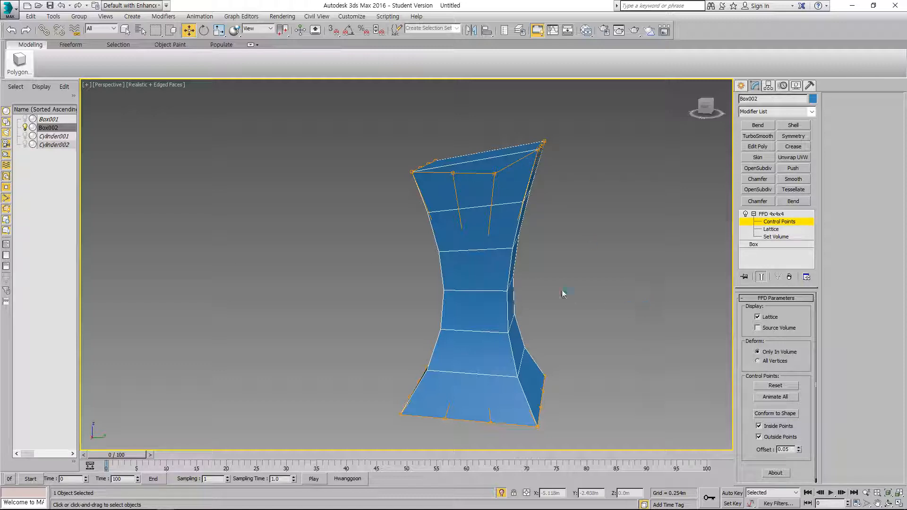
click(766, 386)
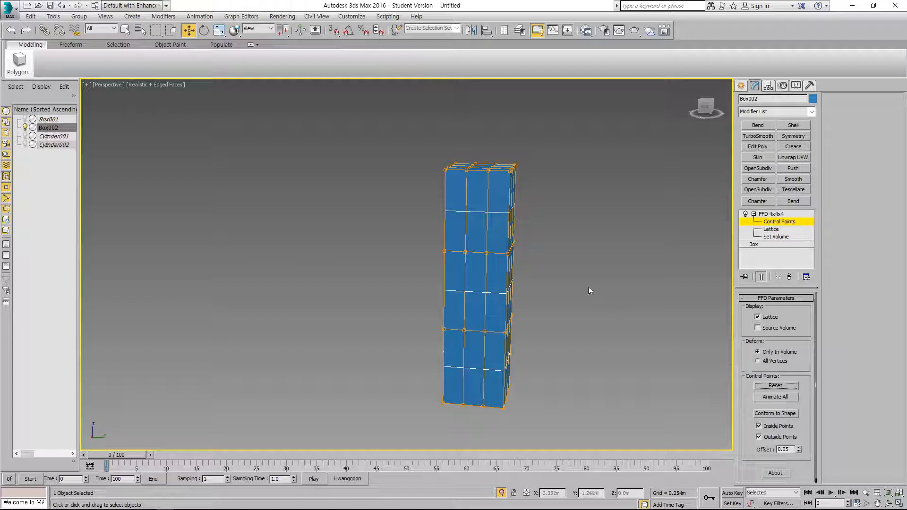
Step: Select the upper-middle layer of control points and move it sideways to about X 1.084 m, checking the bulge in Perspective
middle_drag(558, 283, 562, 308)
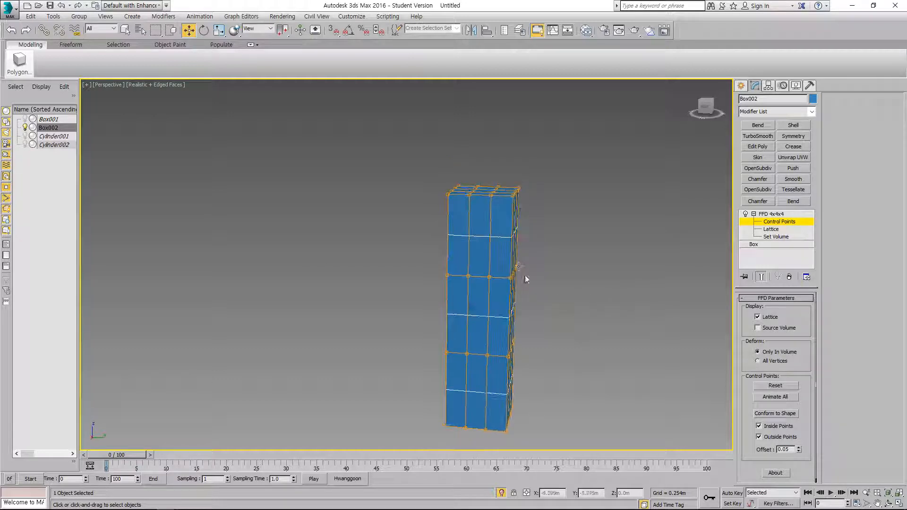
drag(416, 253, 551, 305)
key(alt+w)
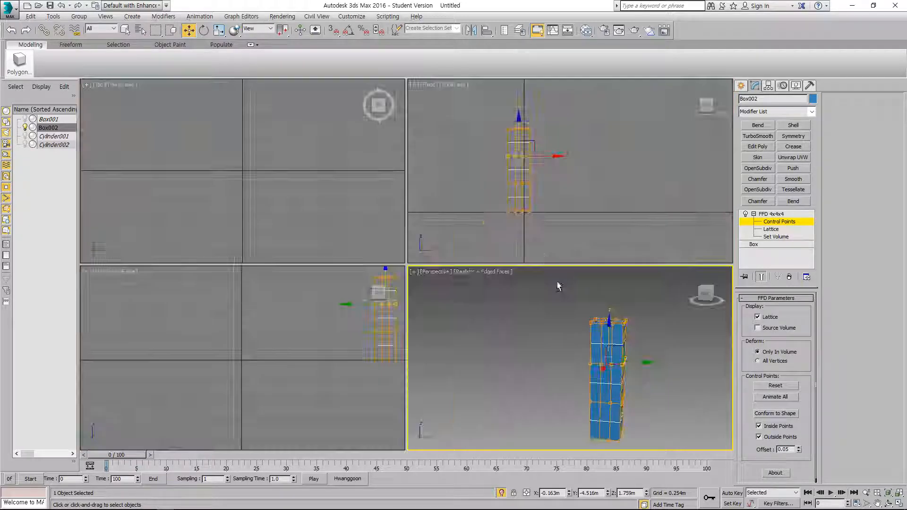
click(548, 158)
drag(548, 158, 587, 159)
right_click(613, 399)
alt+middle_drag(614, 399, 568, 394)
key(alt+w)
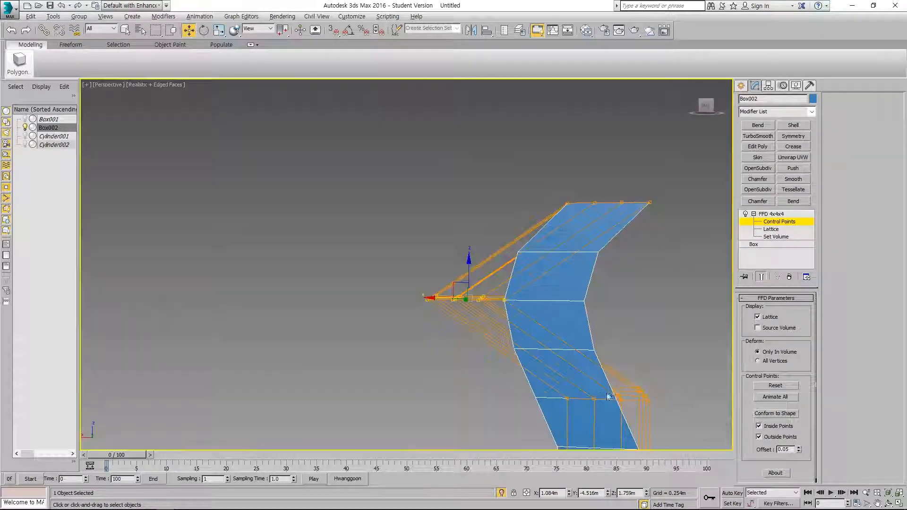
Step: Select the lower-middle layer of control points and move it about -0.335 m along X, opposite the upper bulge
click(638, 387)
middle_drag(638, 386, 615, 321)
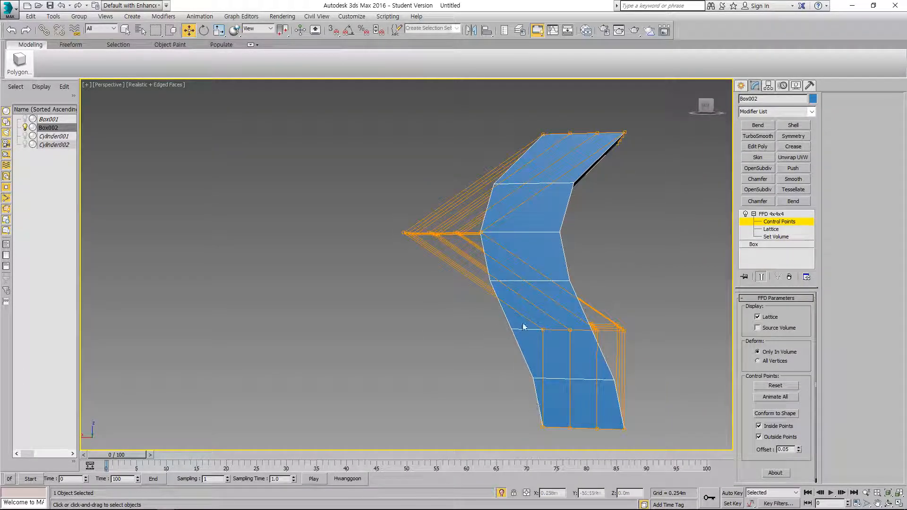
drag(534, 328, 628, 338)
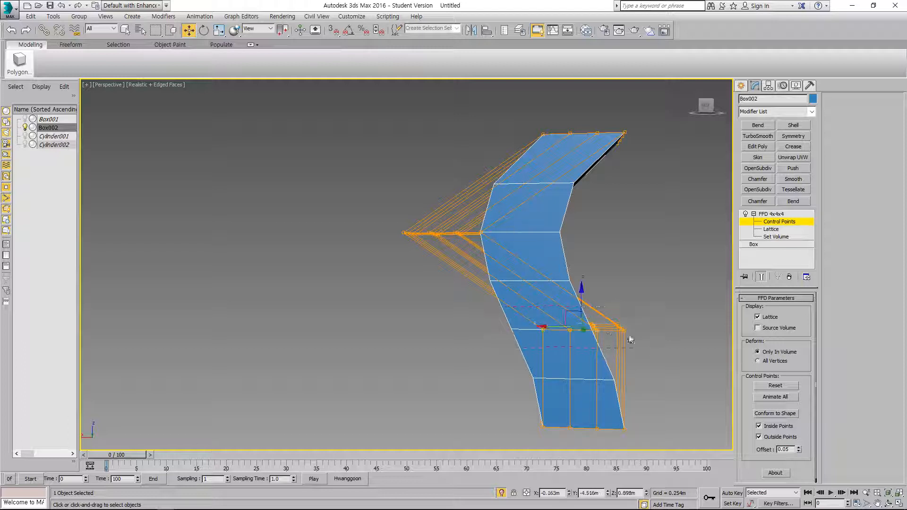
drag(562, 325, 599, 325)
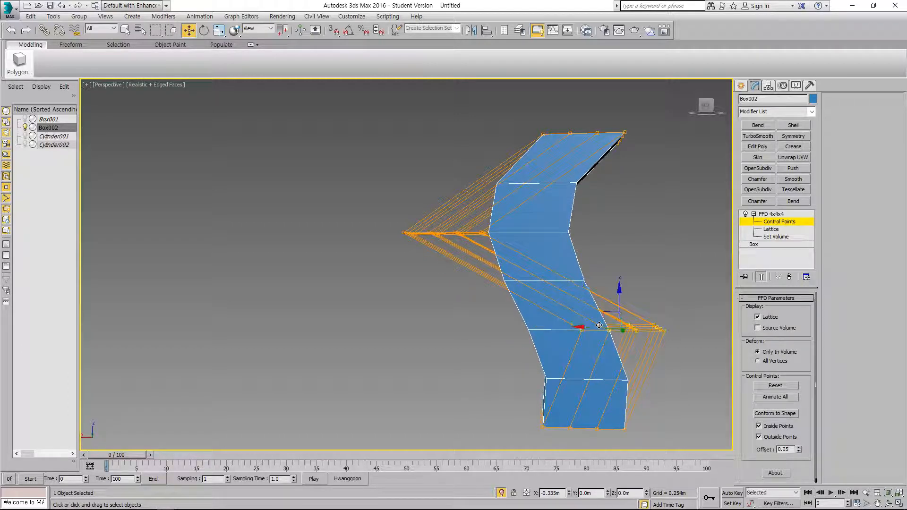
Step: Select the control points along one top edge of the box and lower them to about Z 2.358 m
drag(387, 215, 390, 234)
alt+middle_drag(622, 236, 604, 274)
drag(654, 154, 617, 245)
mouse_move(638, 159)
mouse_down()
mouse_move(638, 145)
mouse_move(637, 164)
mouse_up()
alt+middle_drag(670, 233, 673, 217)
Step: Return to the four-viewport layout, deselect the control points and end isolation of the deformed box
key(alt+w)
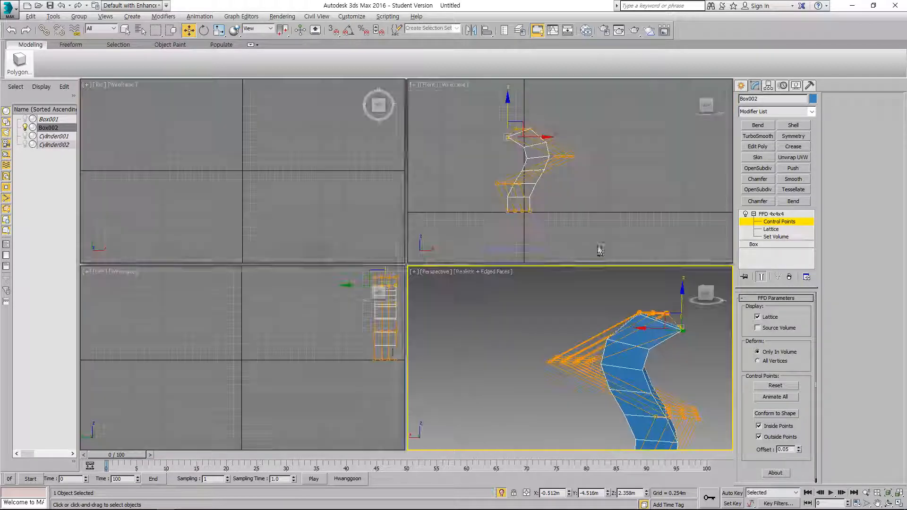
click(559, 202)
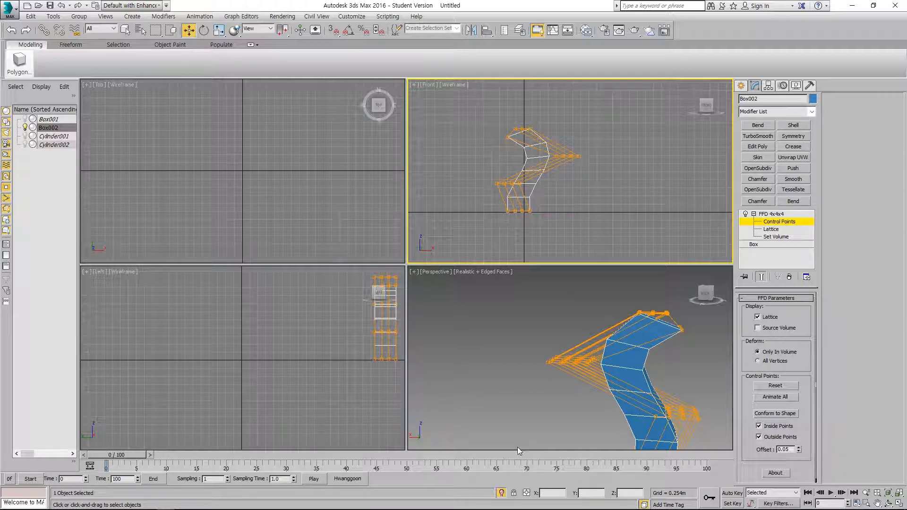
click(501, 493)
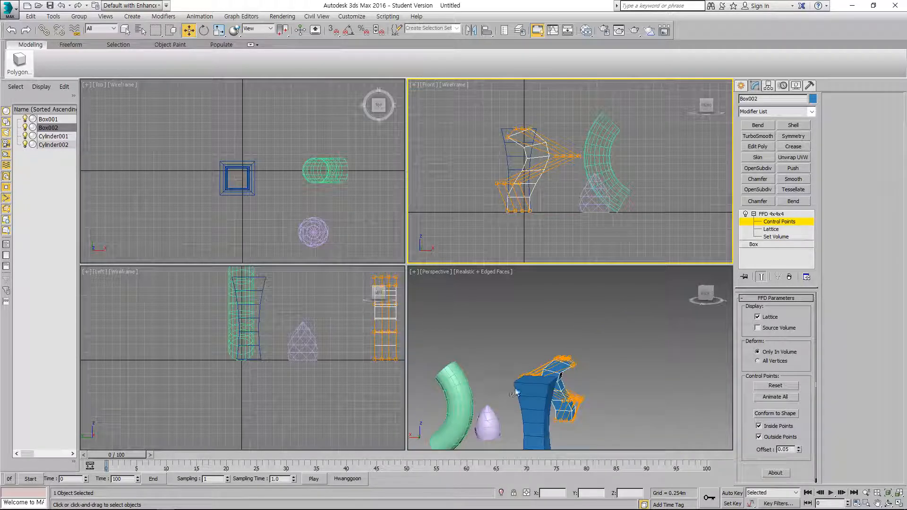